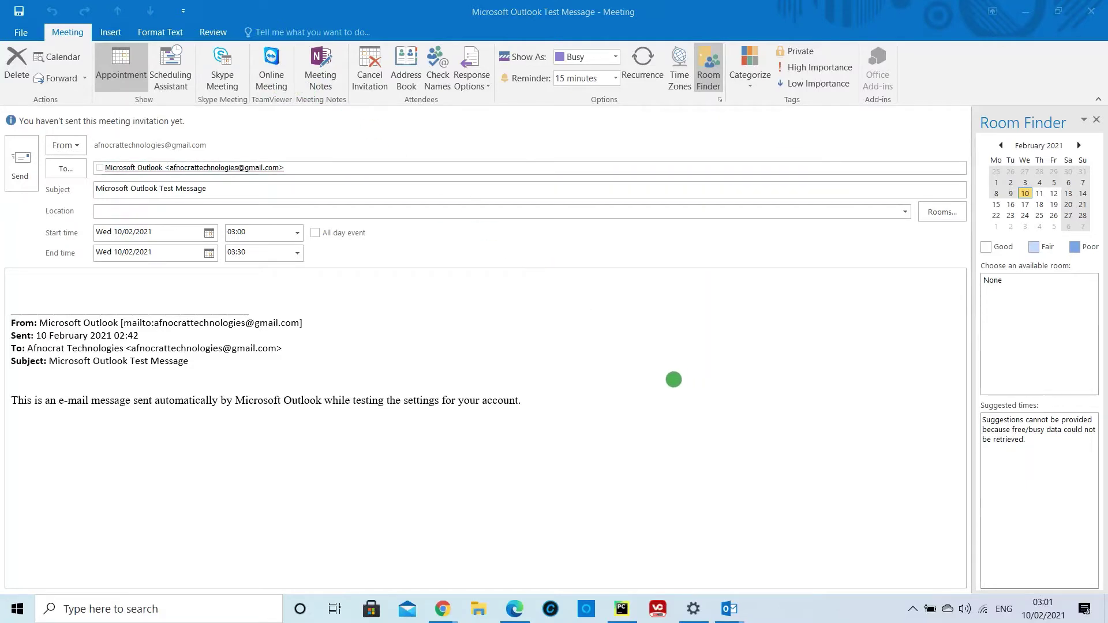
Step: In Edge, search Google for 'microsoft support and recovery assistant' using the suggested query
mouse_move(514, 607)
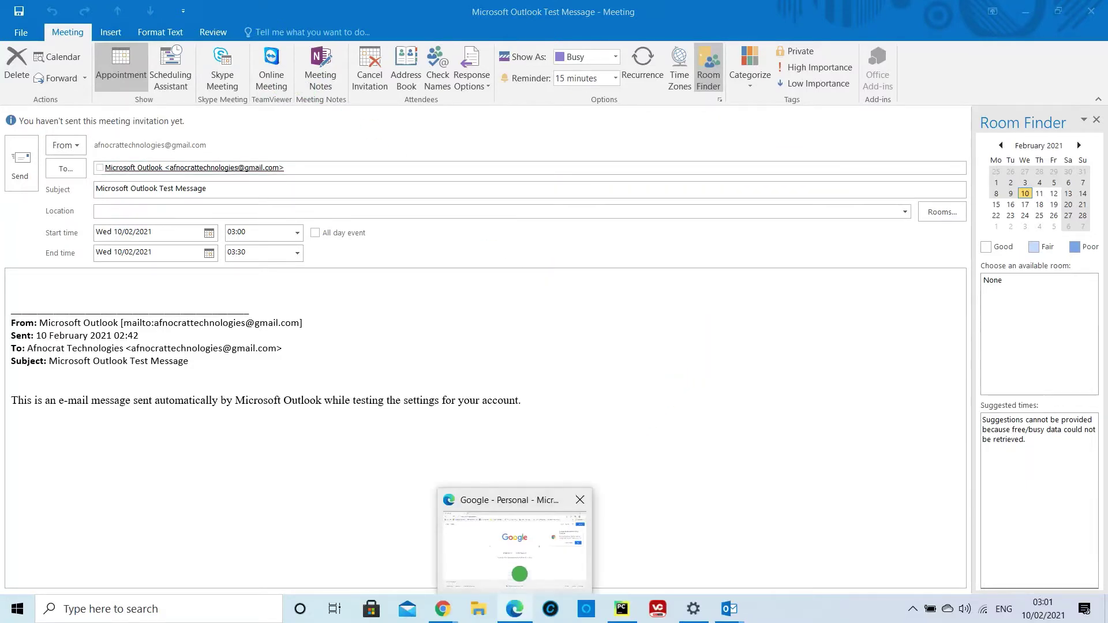
click(520, 574)
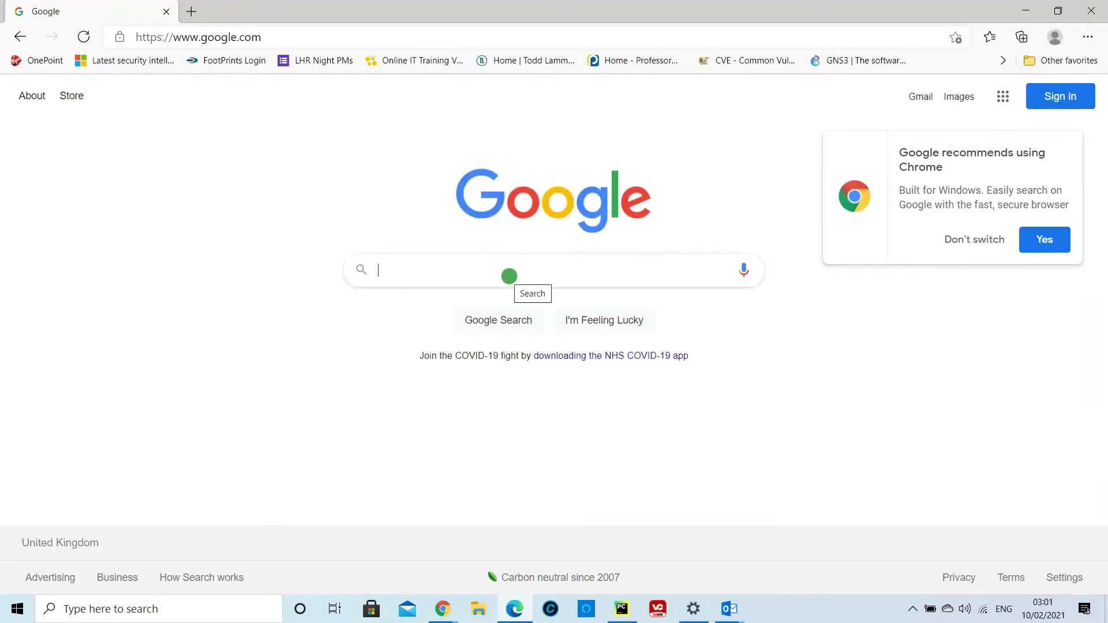
click(509, 276)
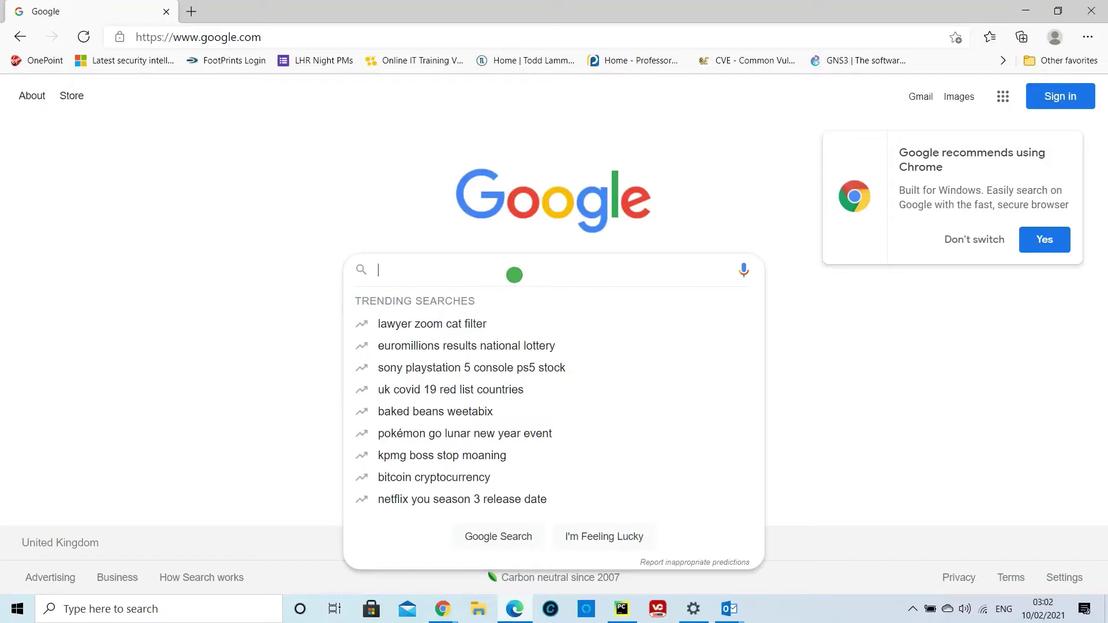
text(mi)
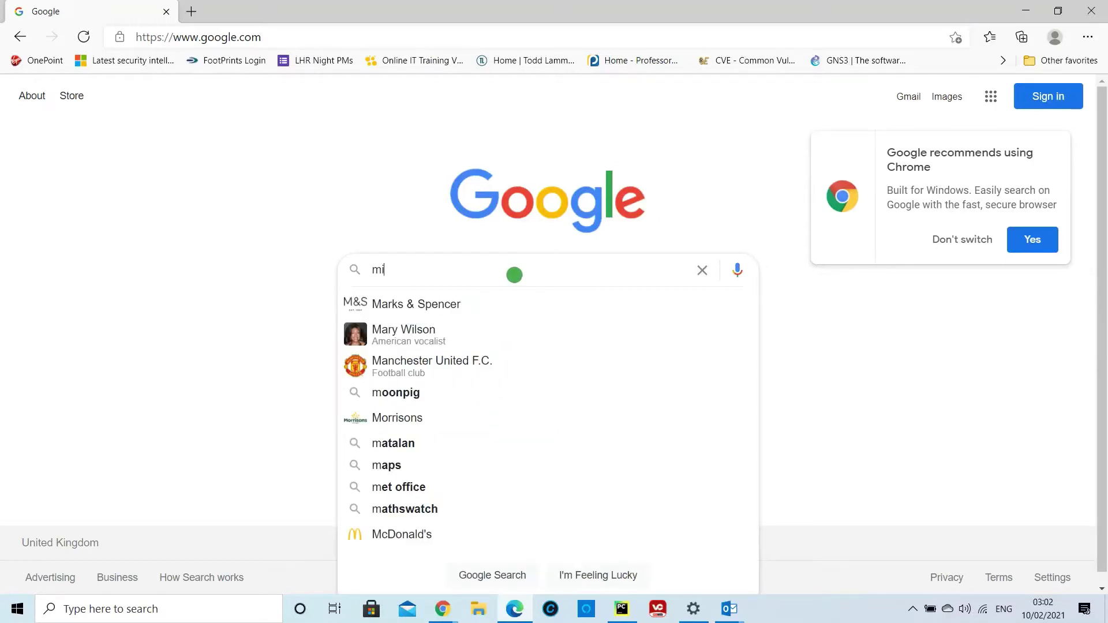
text(cro)
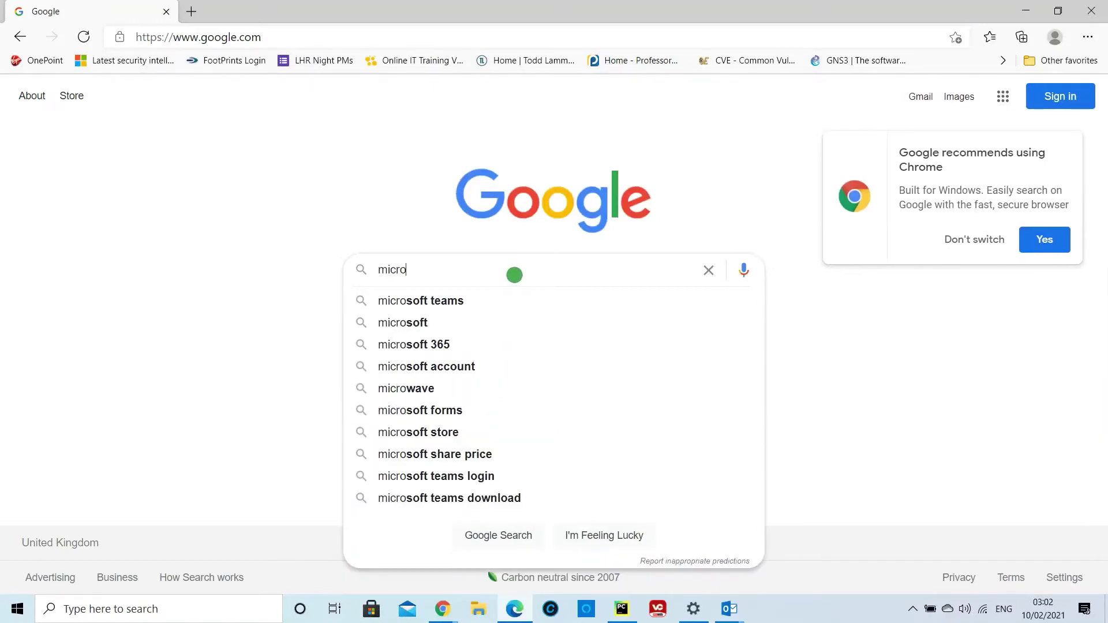
text(soft)
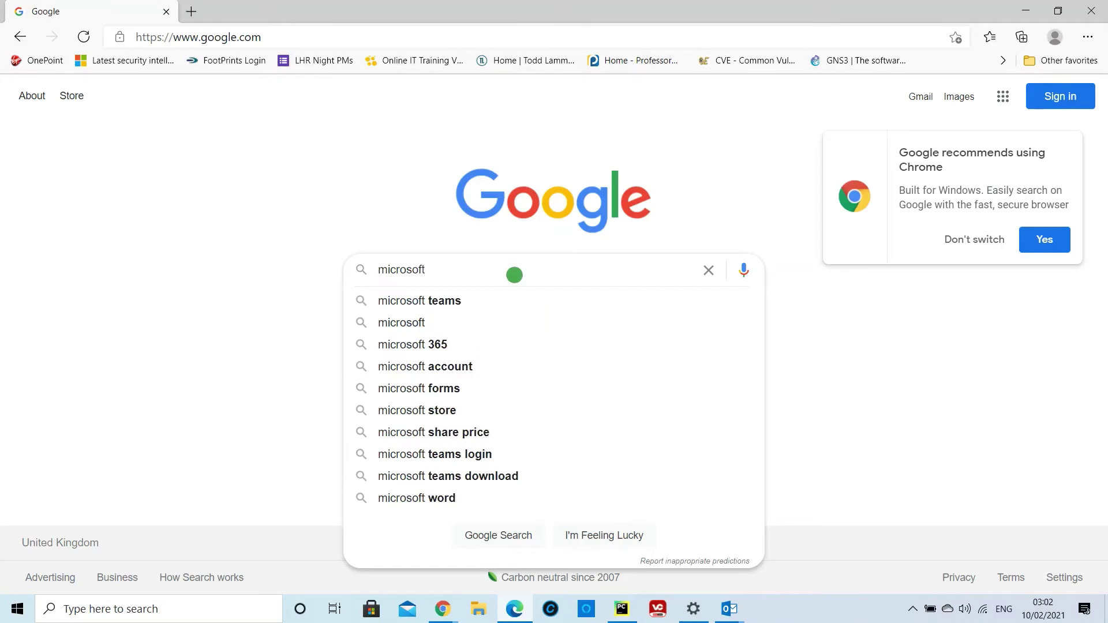
text( supp)
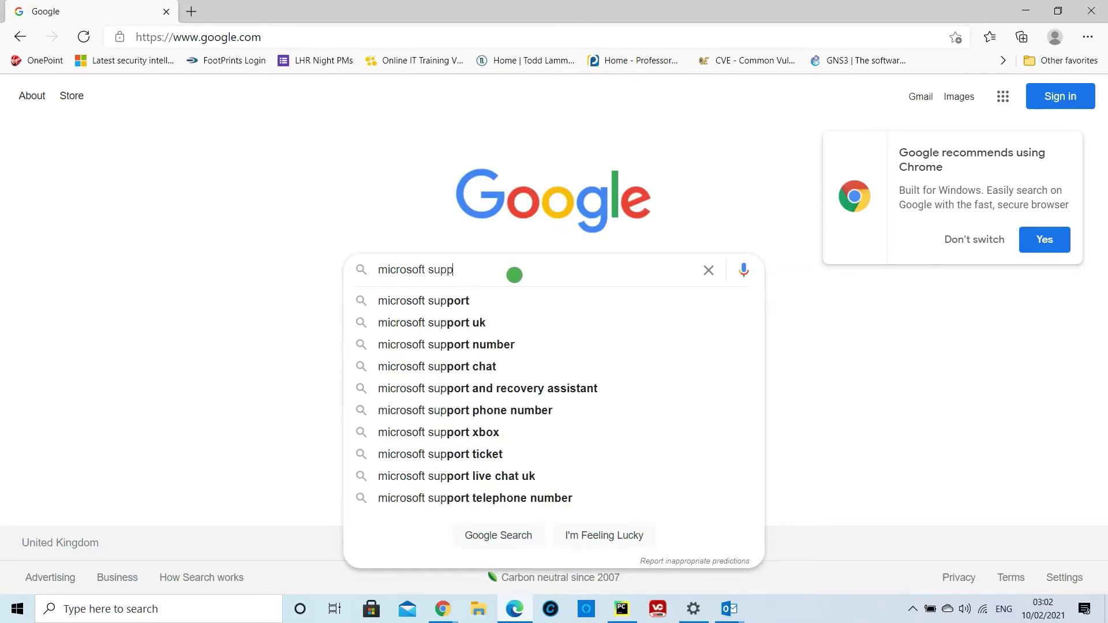
text(ort)
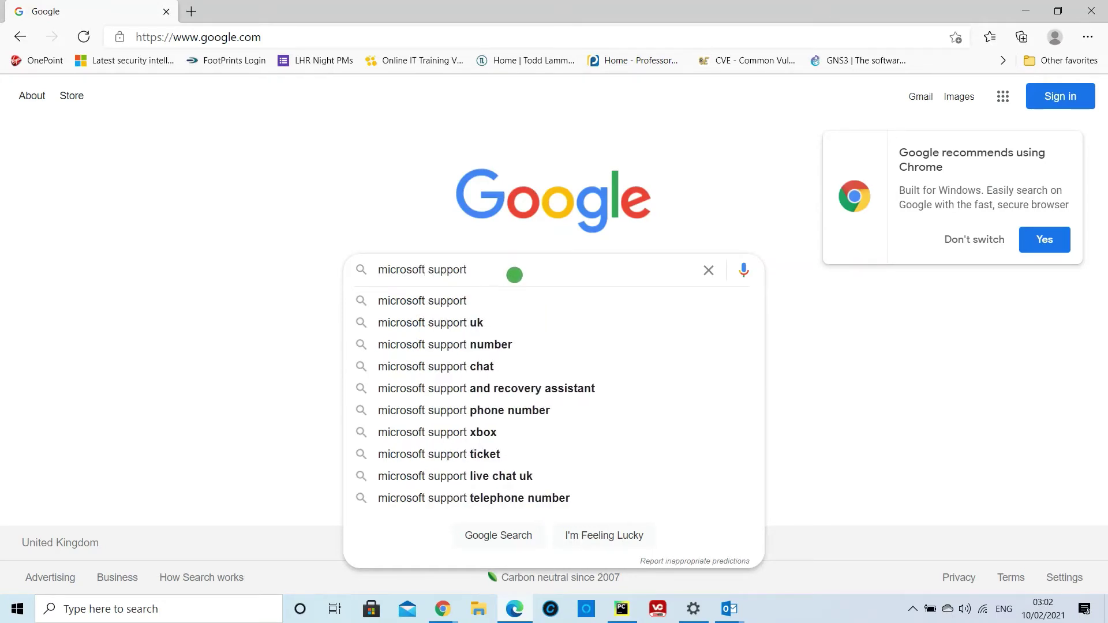
text( and )
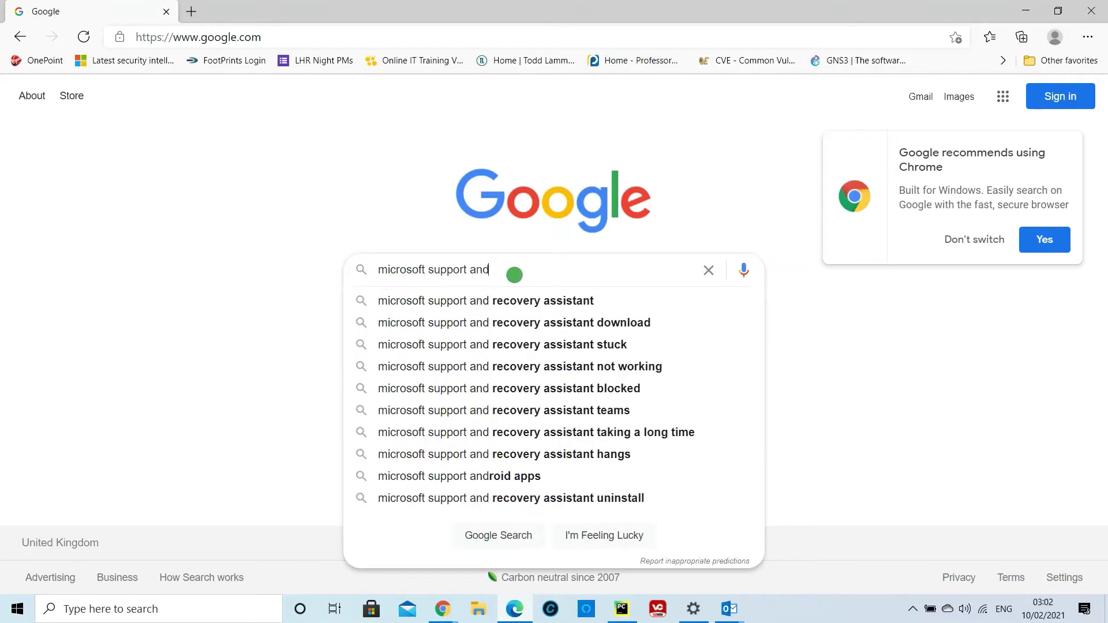
text(r)
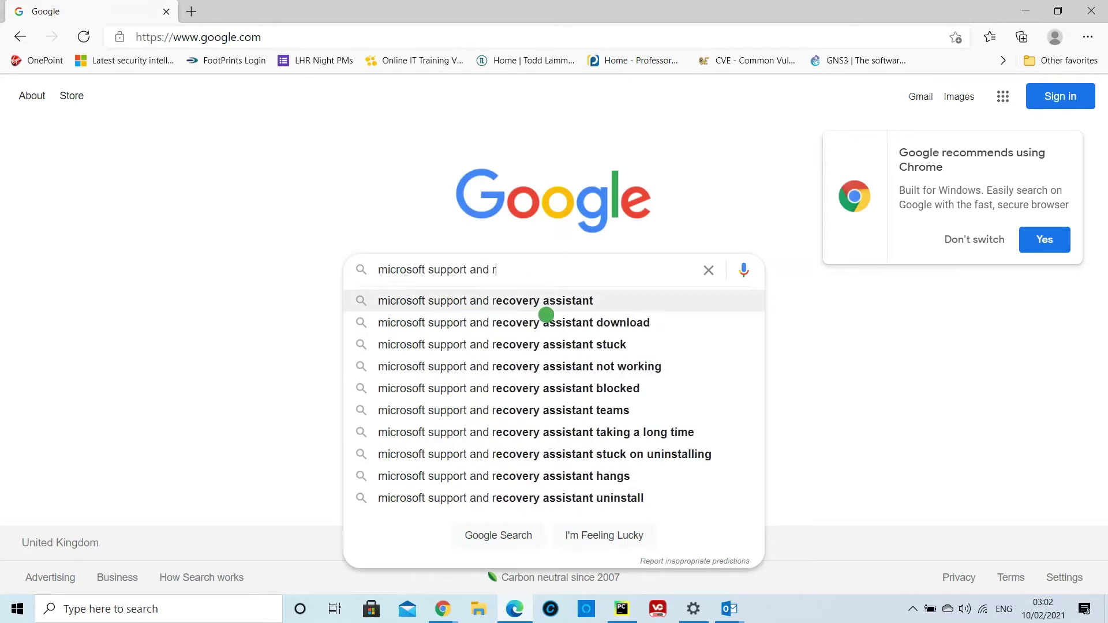
click(548, 299)
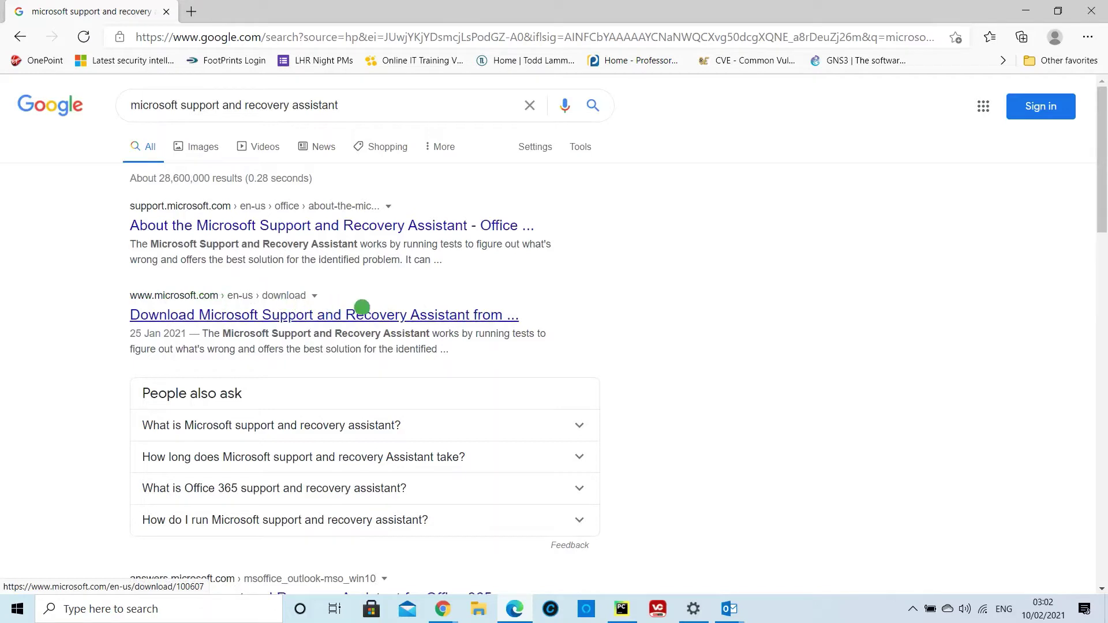
Step: Open the Microsoft Download Center page and expand Details, System Requirements and Install Instructions
click(386, 313)
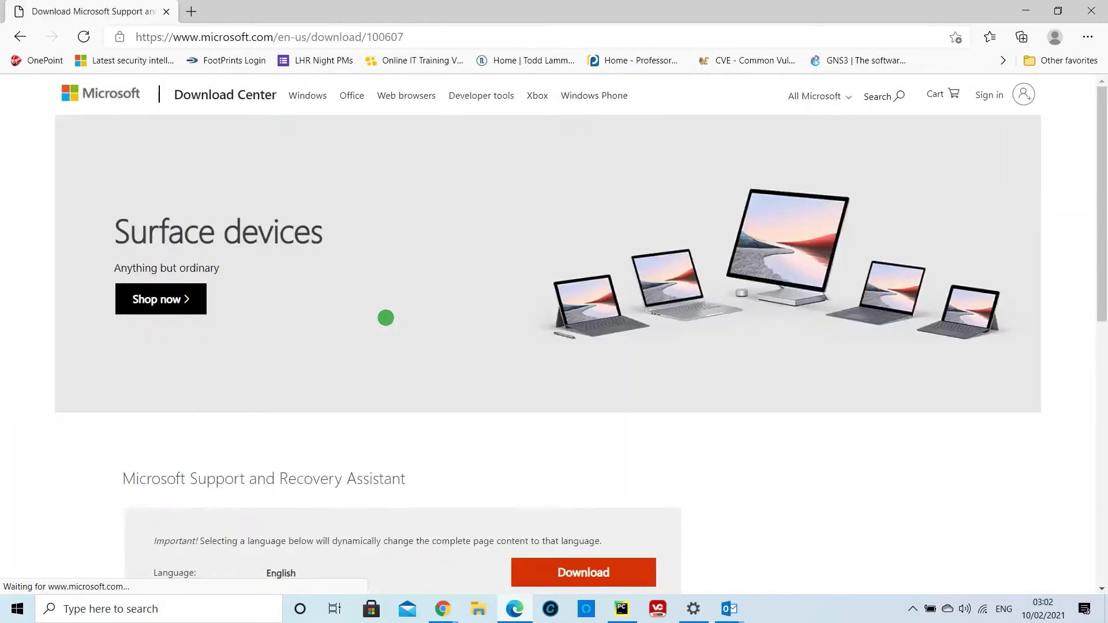
scroll(412, 310, down, 5)
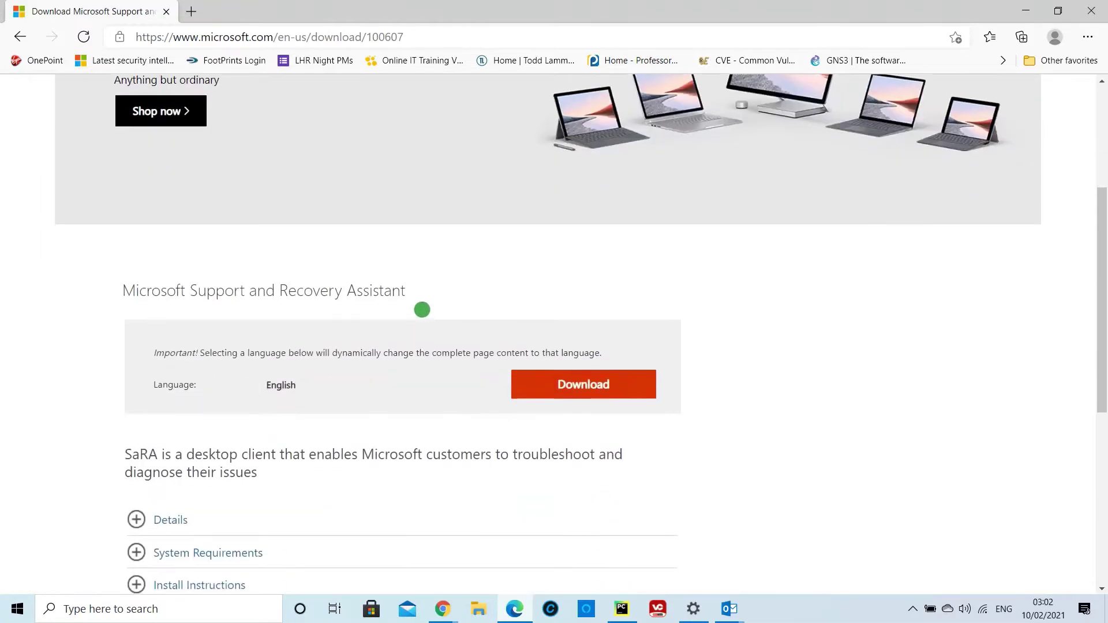
scroll(423, 309, down, 1)
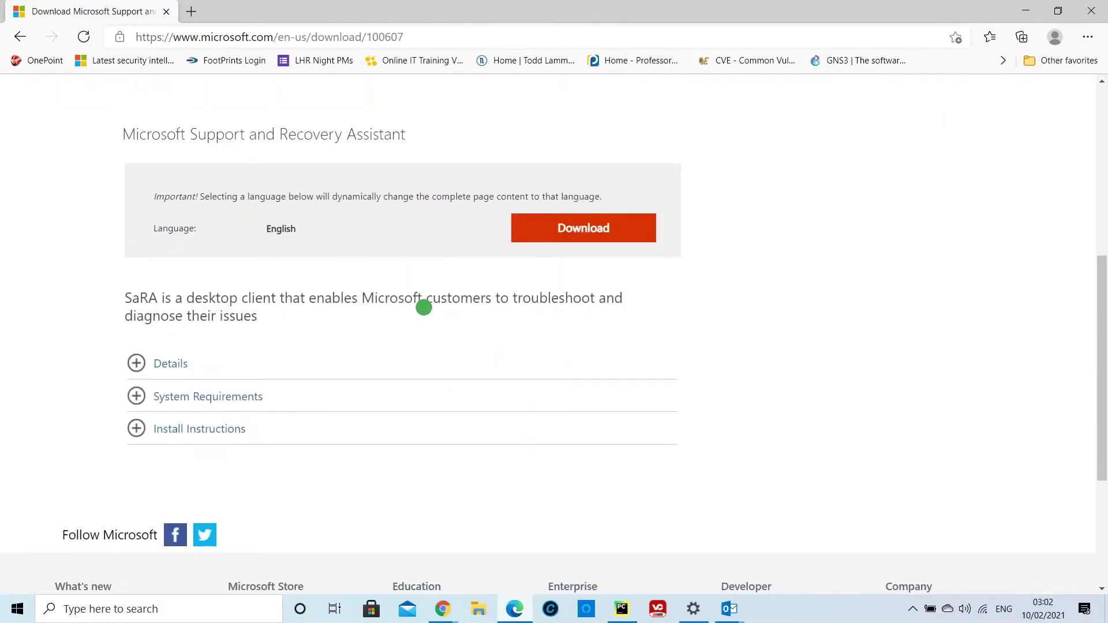
click(136, 362)
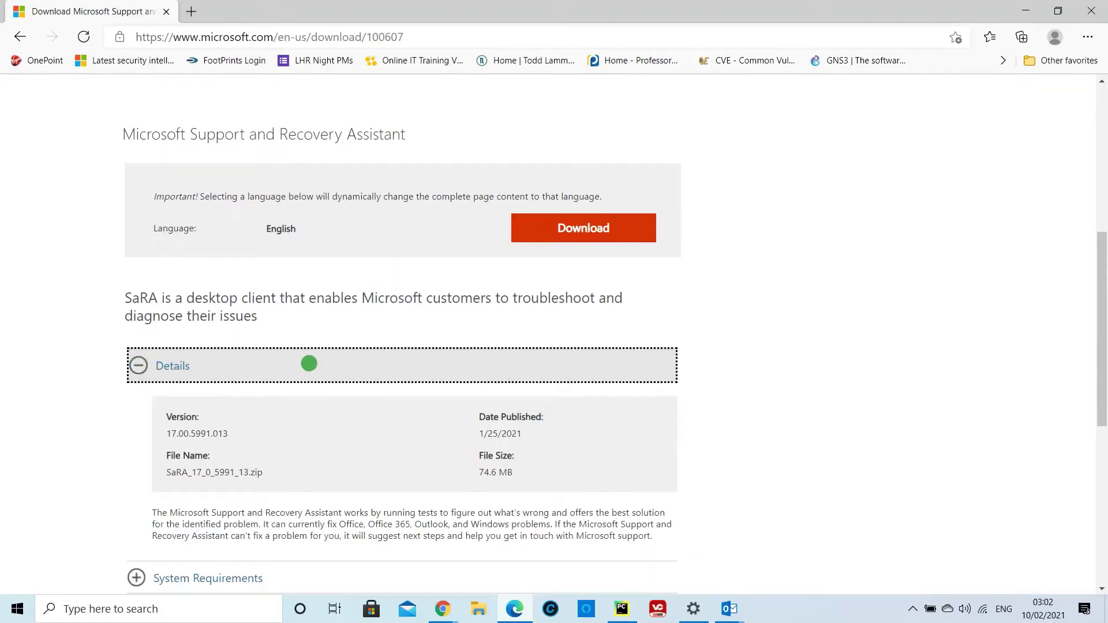
scroll(309, 364, down, 3)
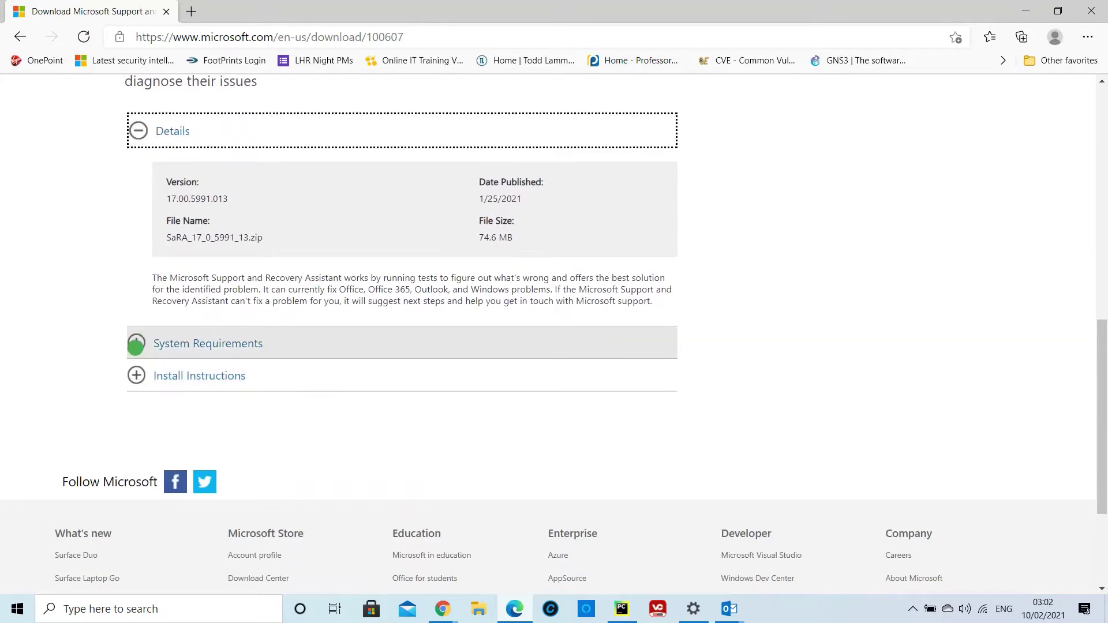
click(136, 345)
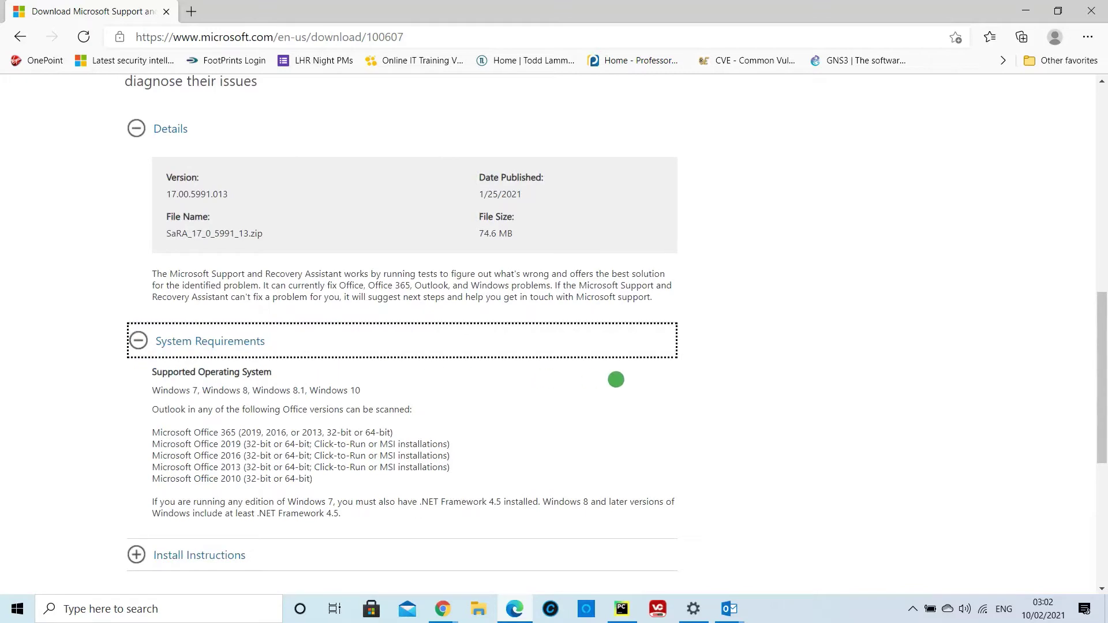
scroll(616, 379, down, 3)
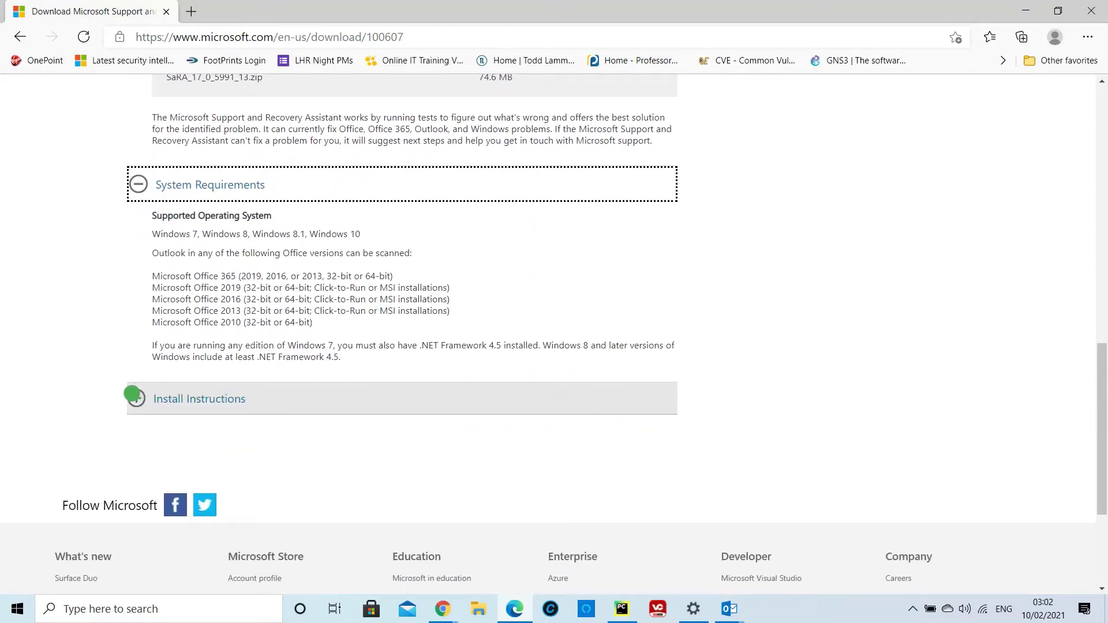
click(132, 394)
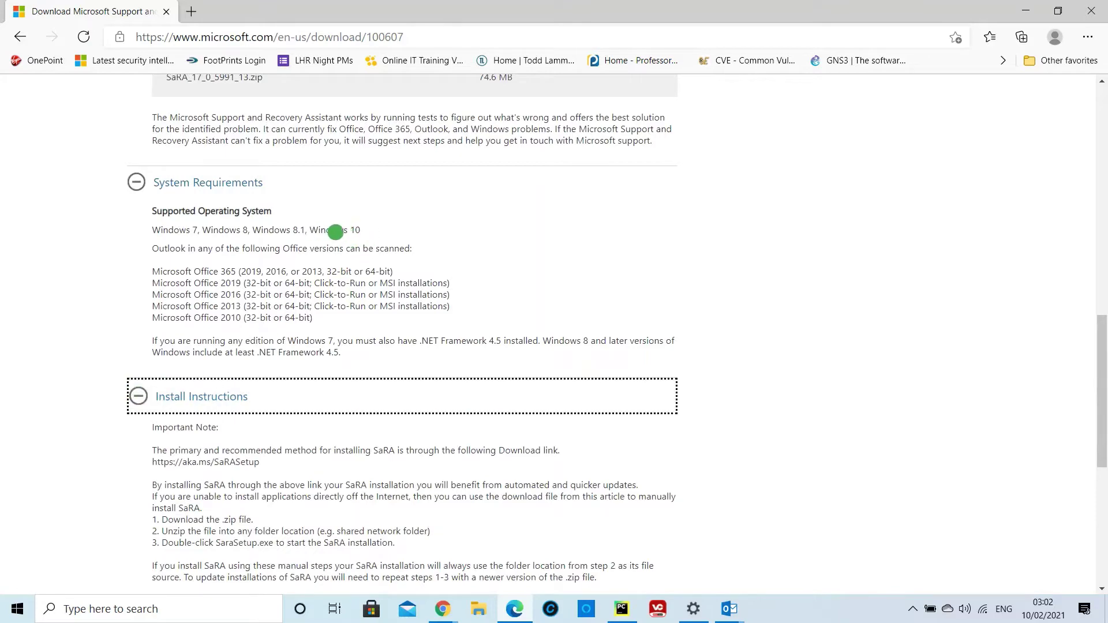
scroll(605, 283, up, 9)
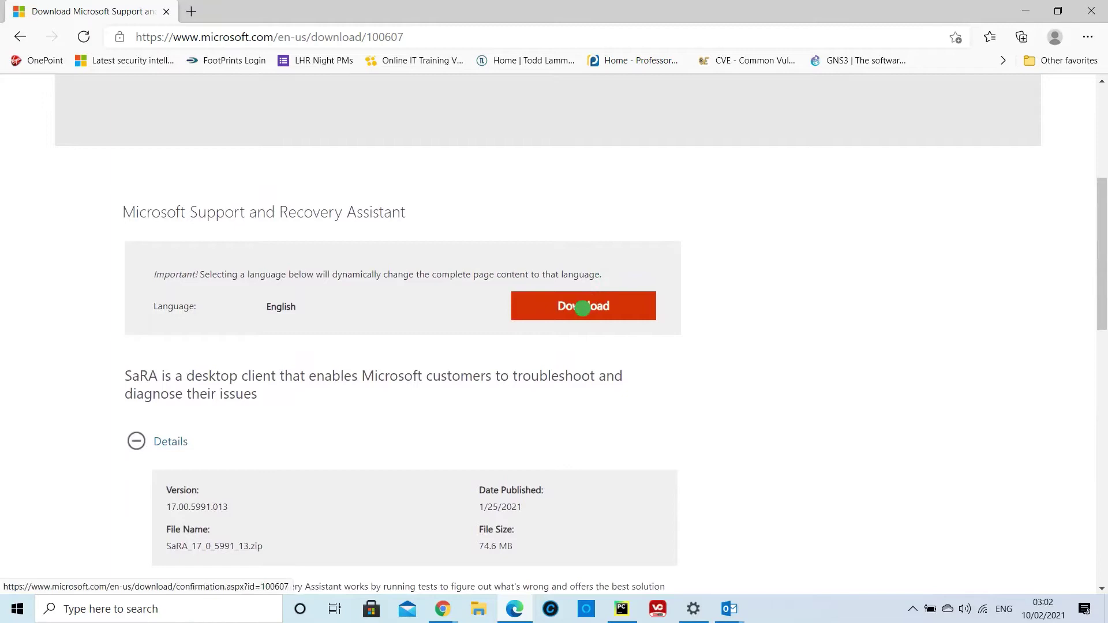
Step: Download SaRA_17_0_5991_13.zip and show it in its Downloads folder
click(583, 307)
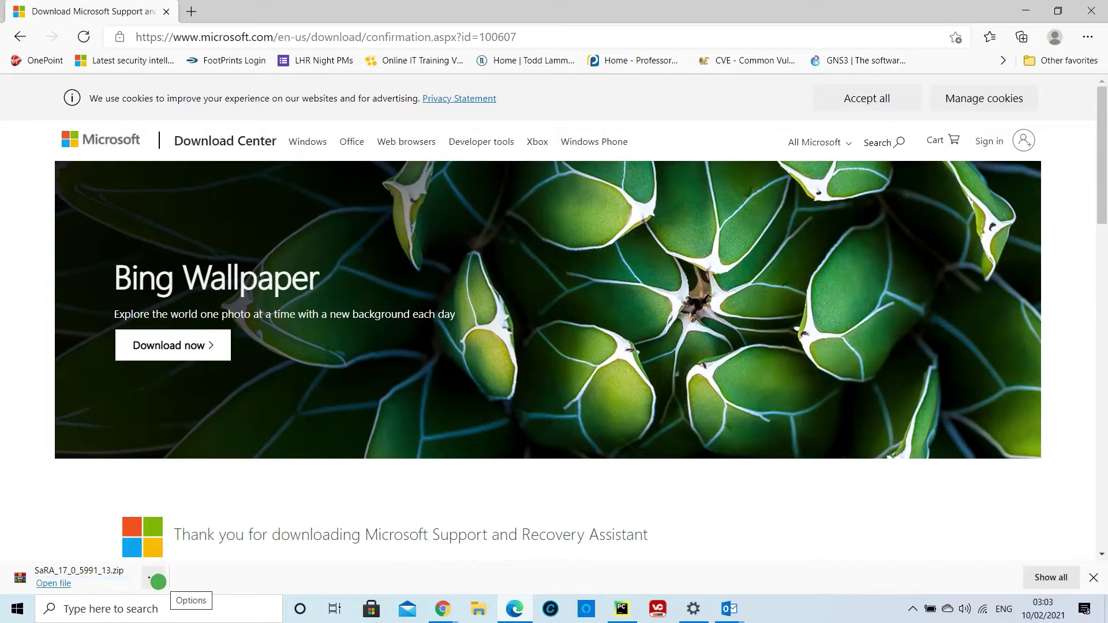
click(153, 578)
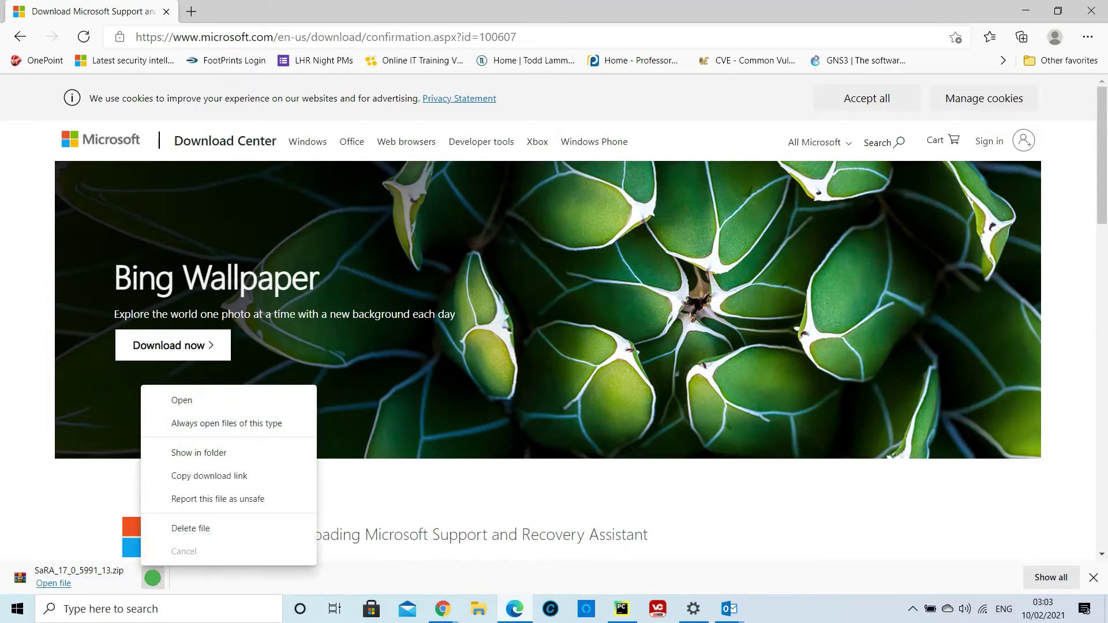
click(193, 456)
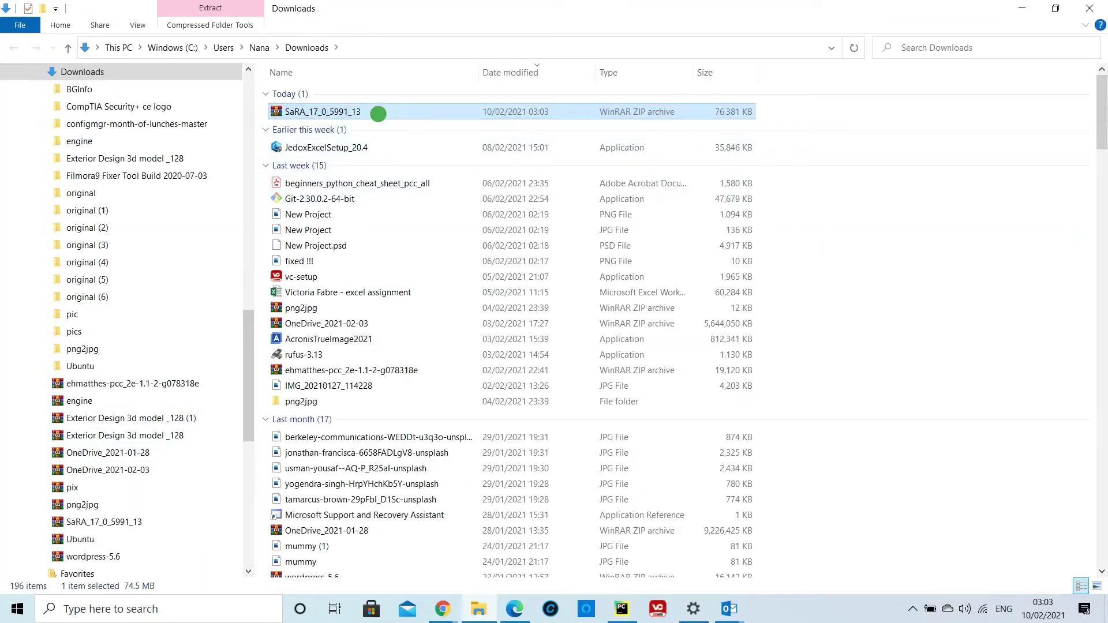
Step: Extract SaRA_17_0_5991_13.zip into a same-named folder in Downloads using the default path
right_click(378, 112)
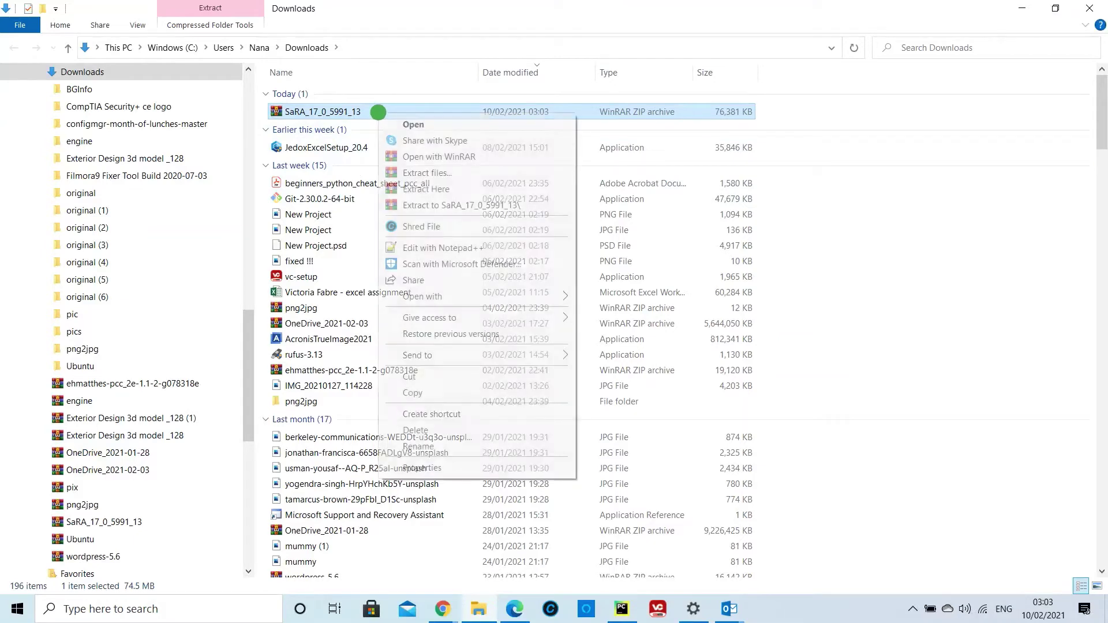
click(440, 173)
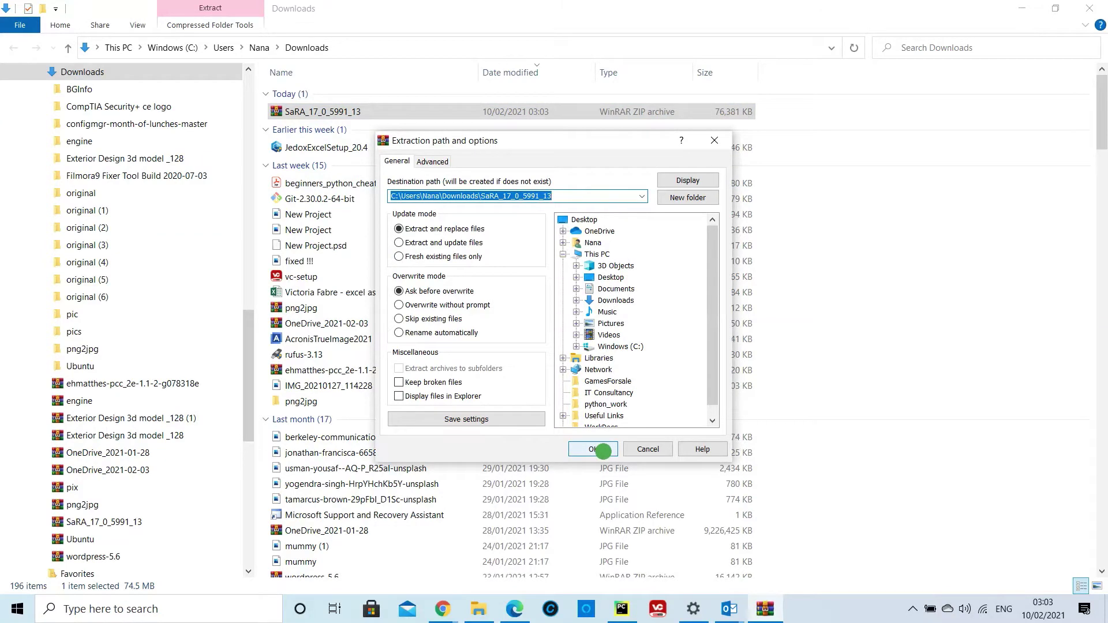
click(603, 451)
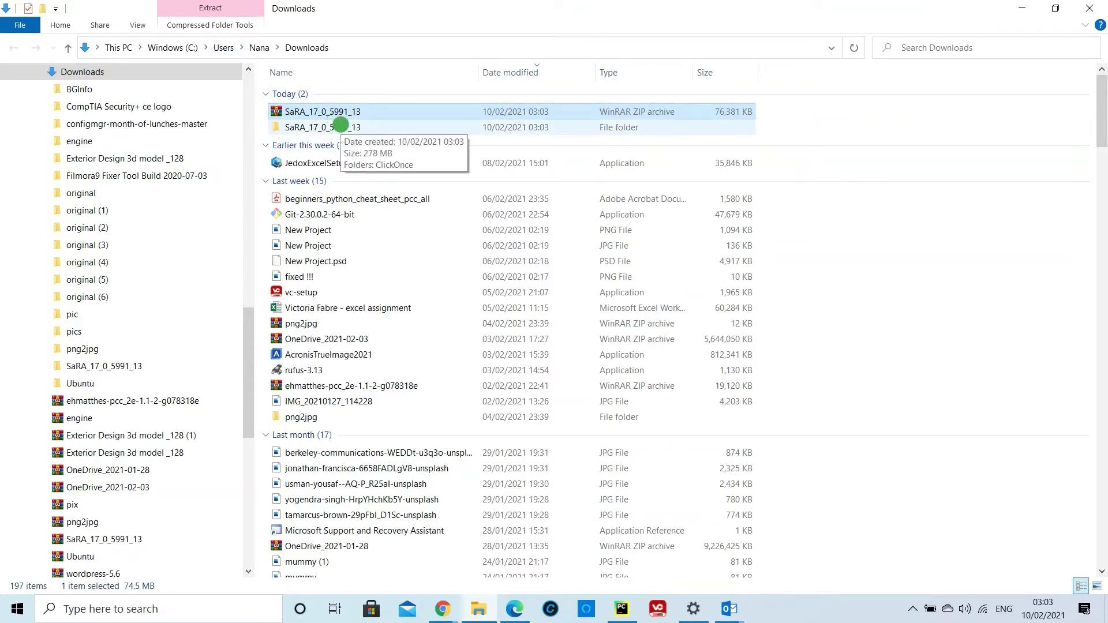
Step: Run SaraSetup as administrator from the extracted ClickOnce folder and confirm installing the assistant
double_click(341, 126)
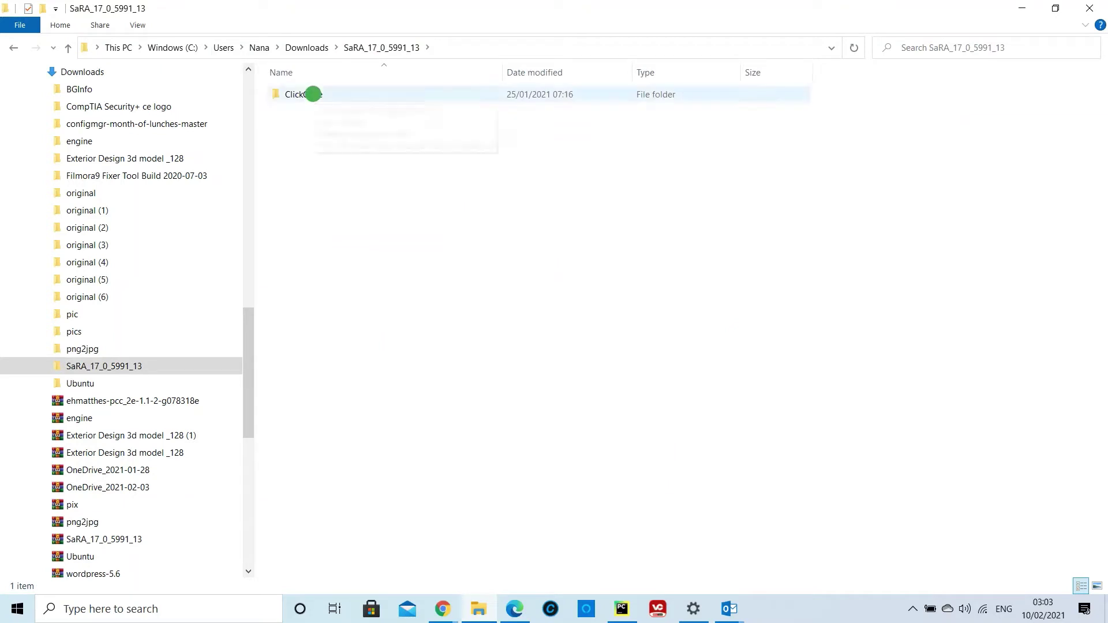
double_click(312, 94)
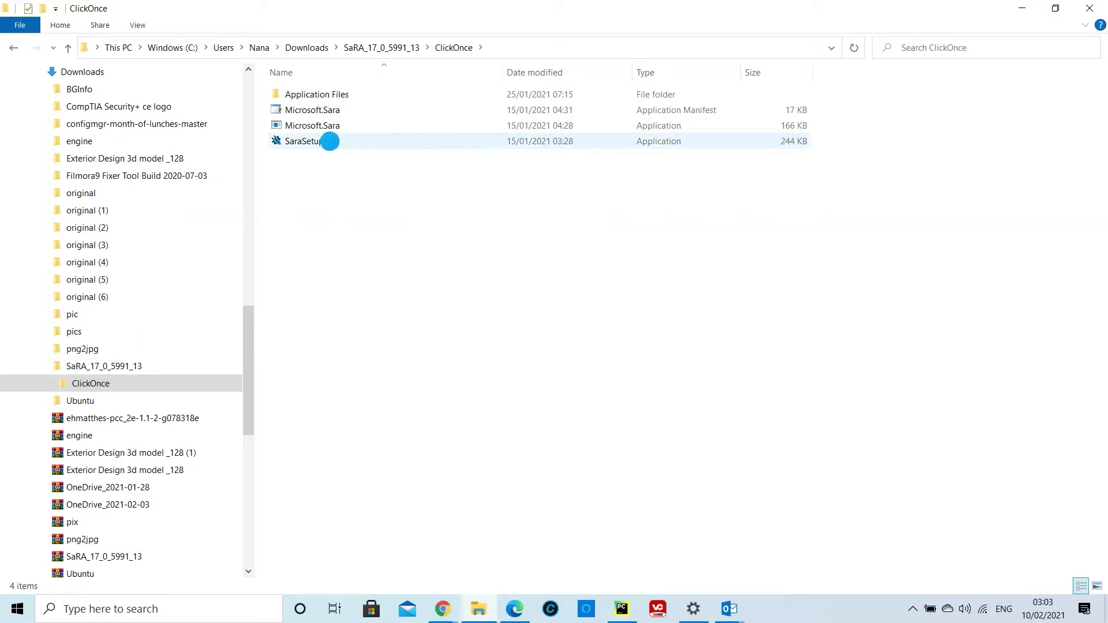
right_click(330, 141)
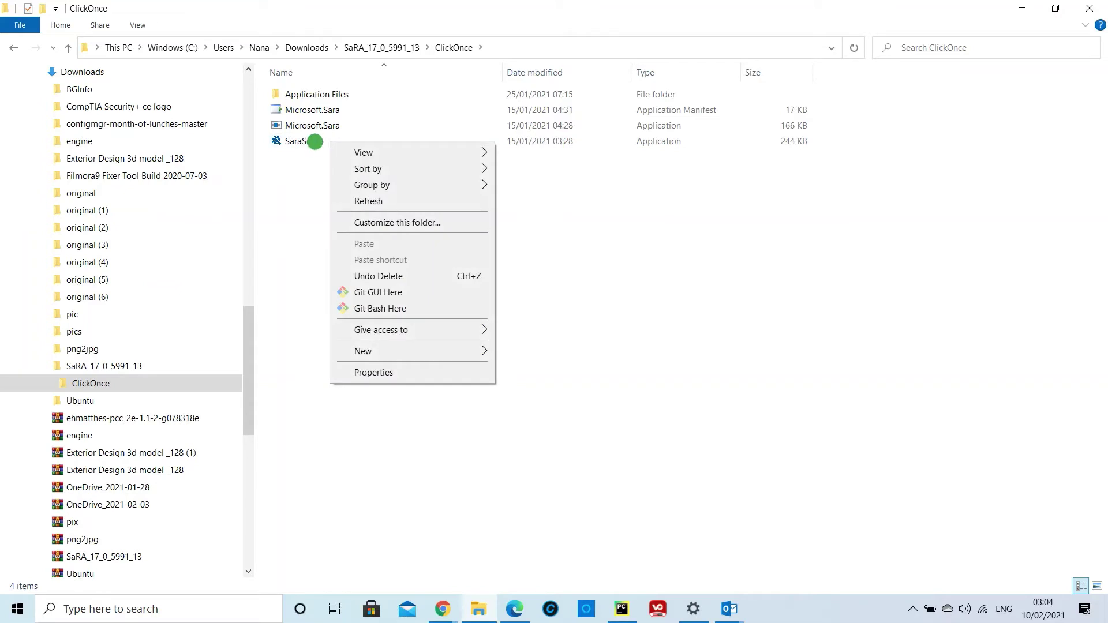
click(315, 142)
right_click(315, 142)
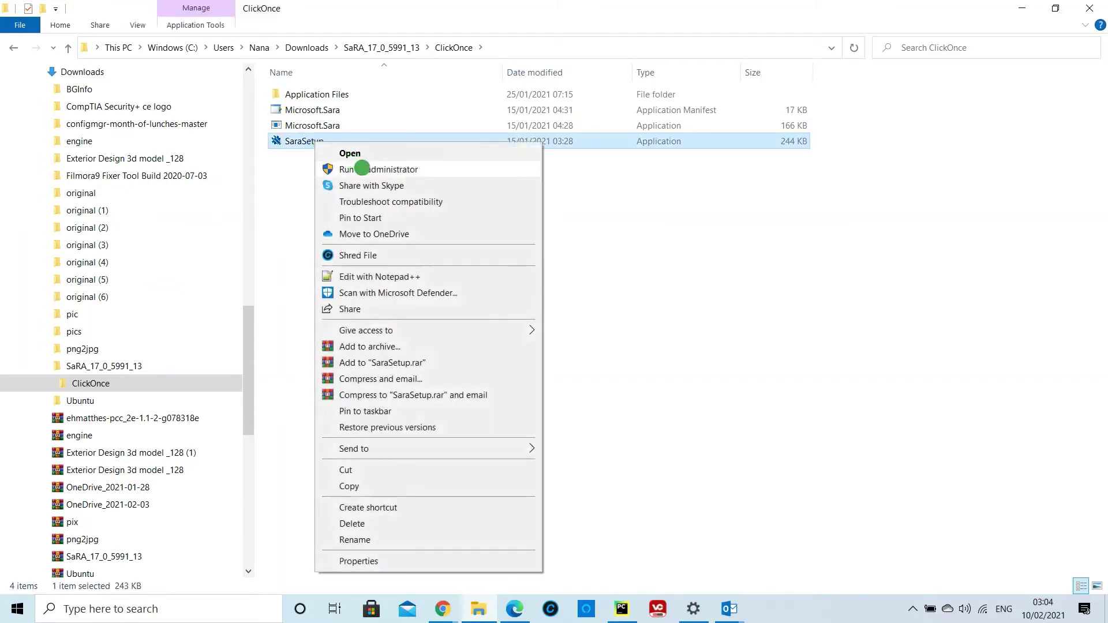
click(362, 169)
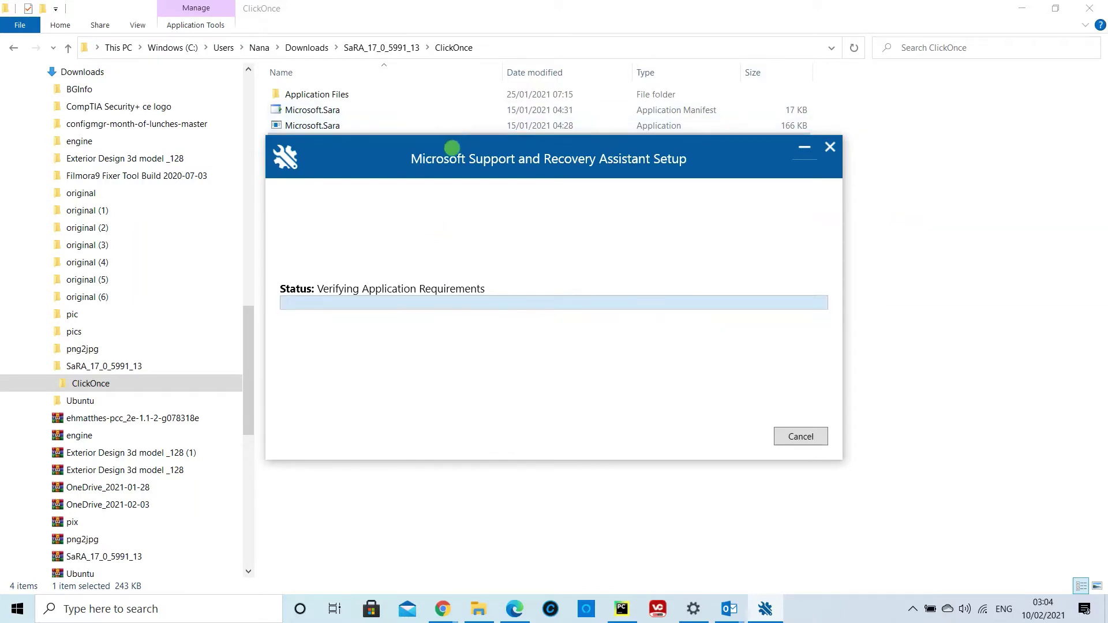
drag(452, 149, 195, 88)
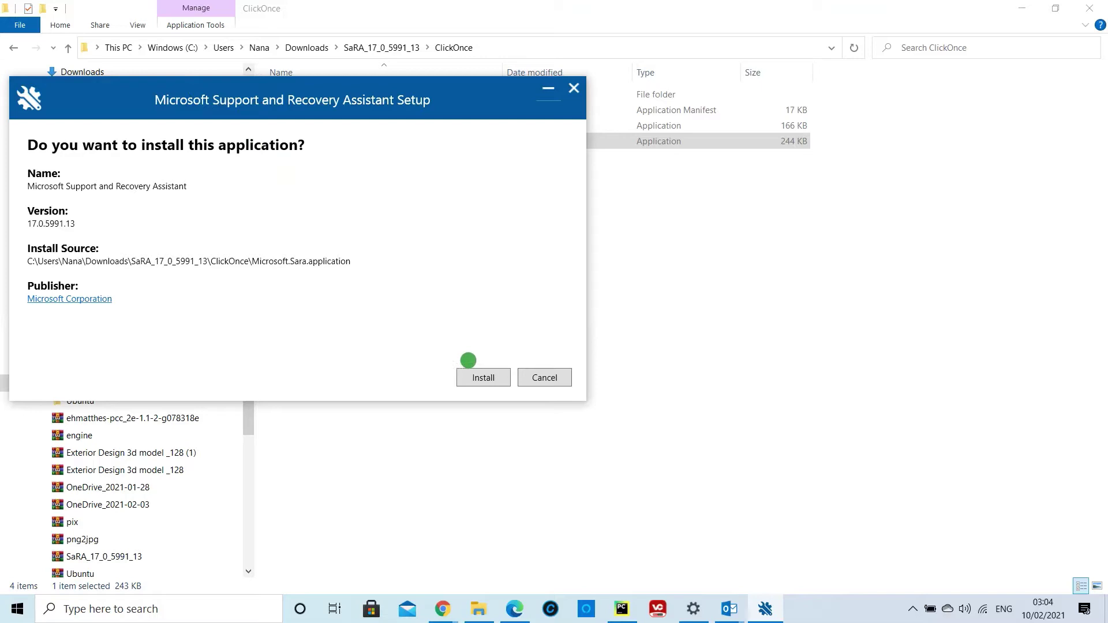
click(475, 375)
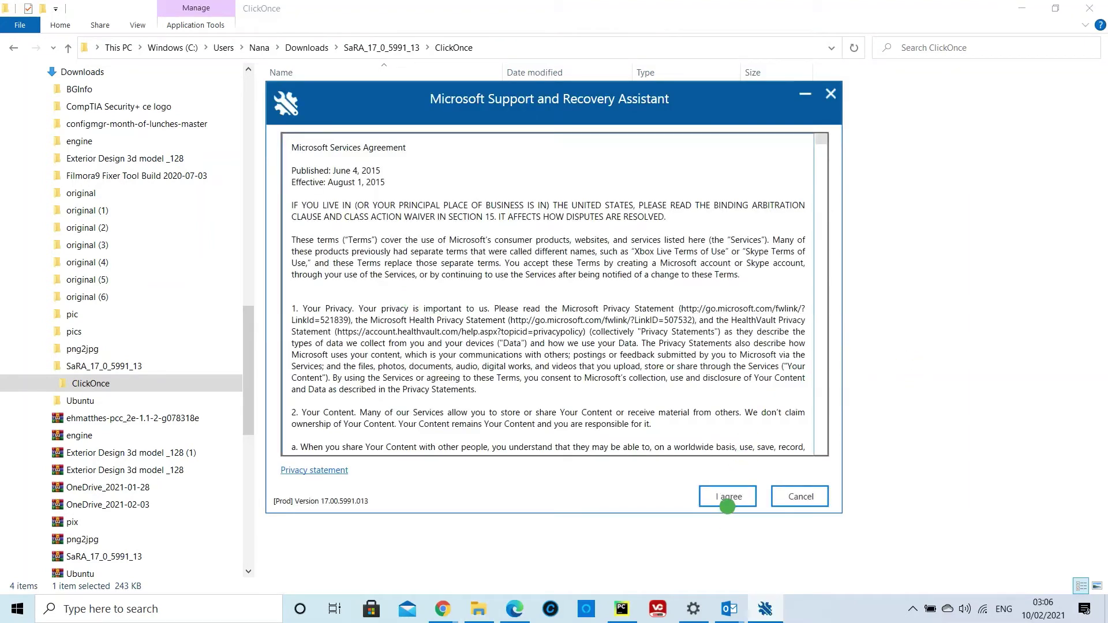
Step: Accept the services agreement, choose Outlook, and select the Teams Meeting add-in not loading problem
click(728, 499)
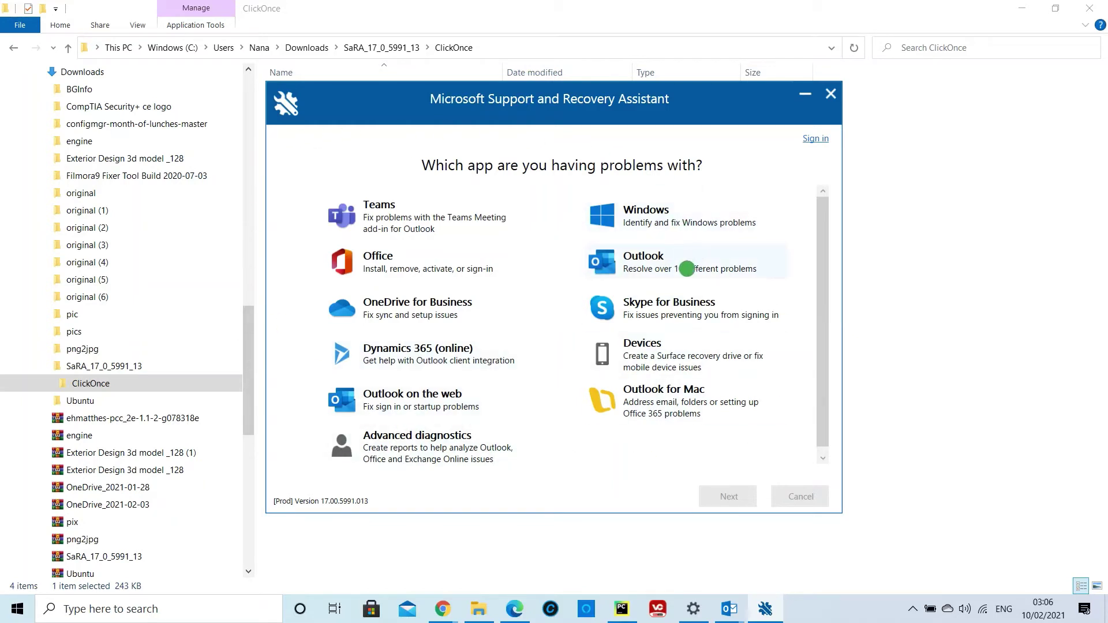
click(685, 268)
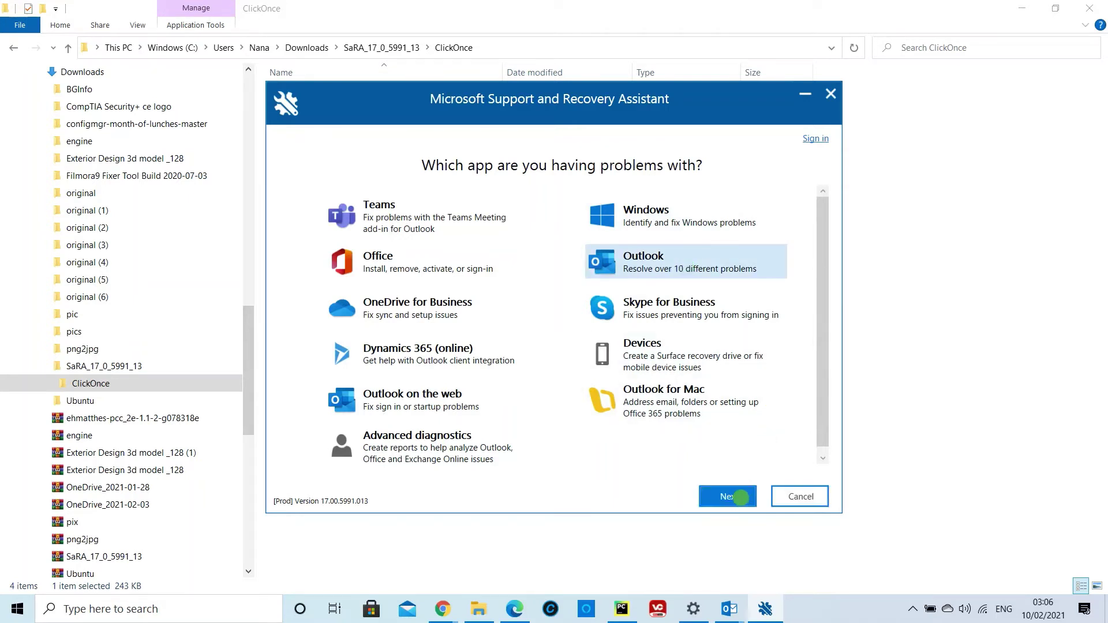
click(741, 497)
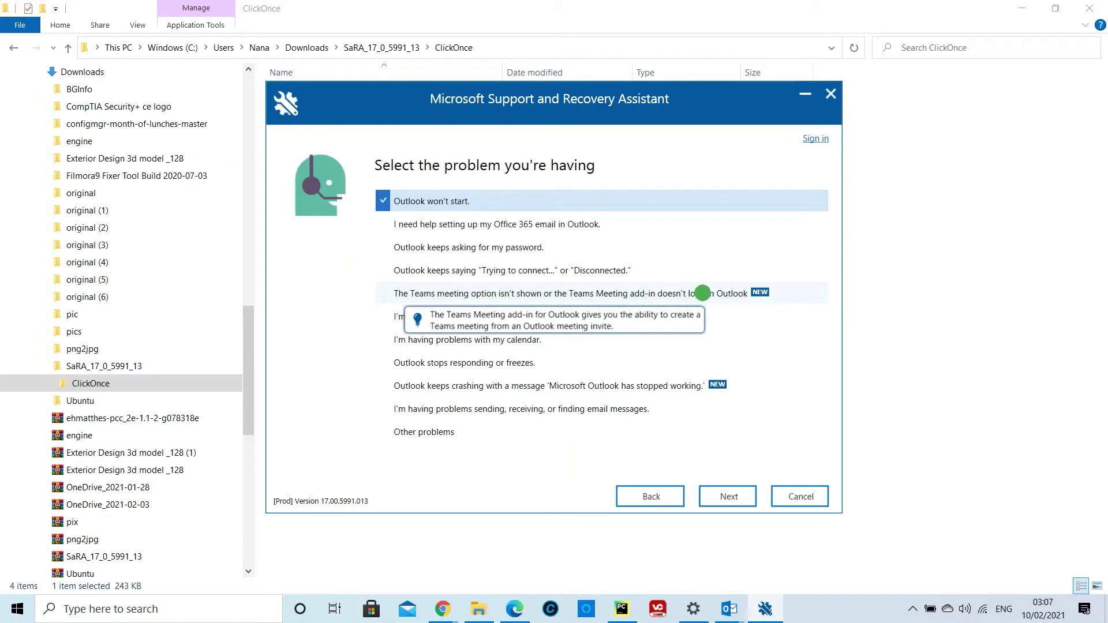
click(703, 294)
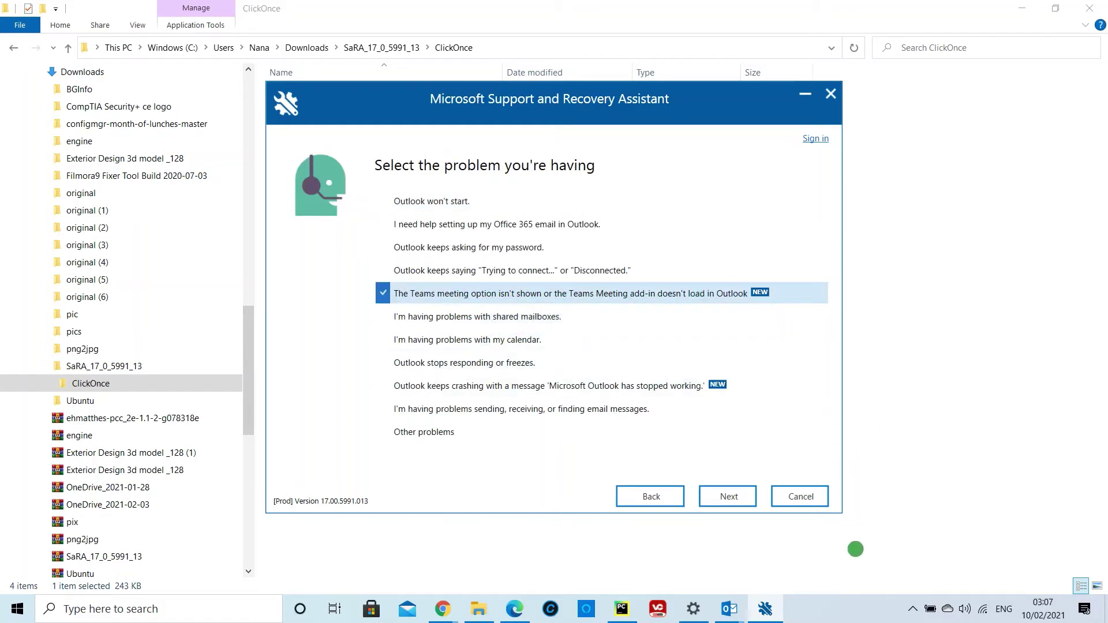
Step: In the Test Message meeting, check File > Options > Add-ins, where Teams Meeting is inactive
mouse_move(730, 607)
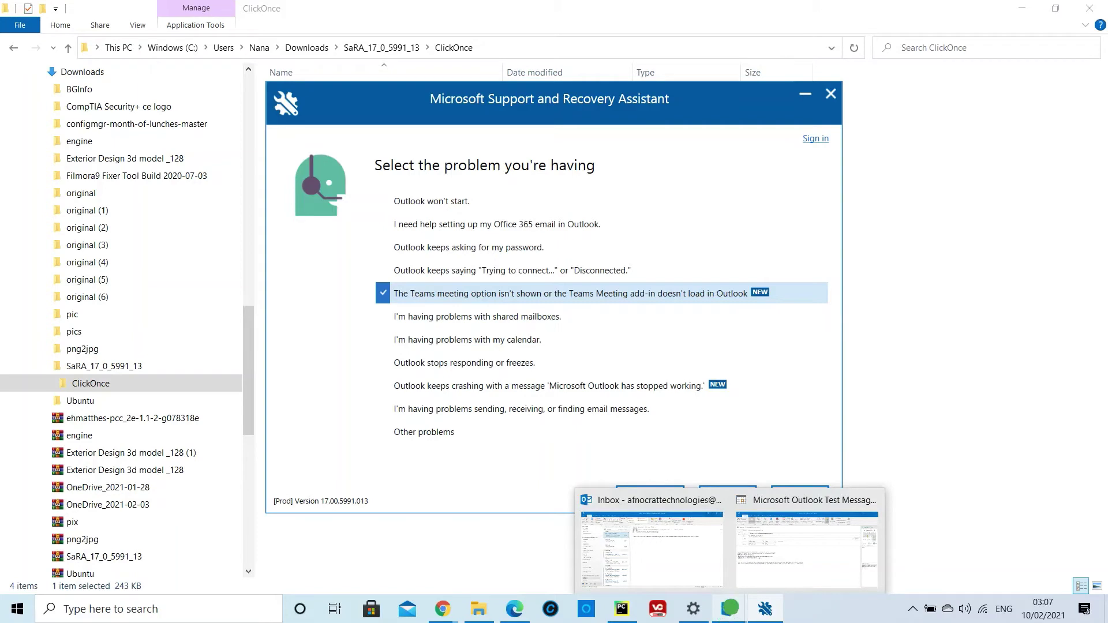
click(762, 564)
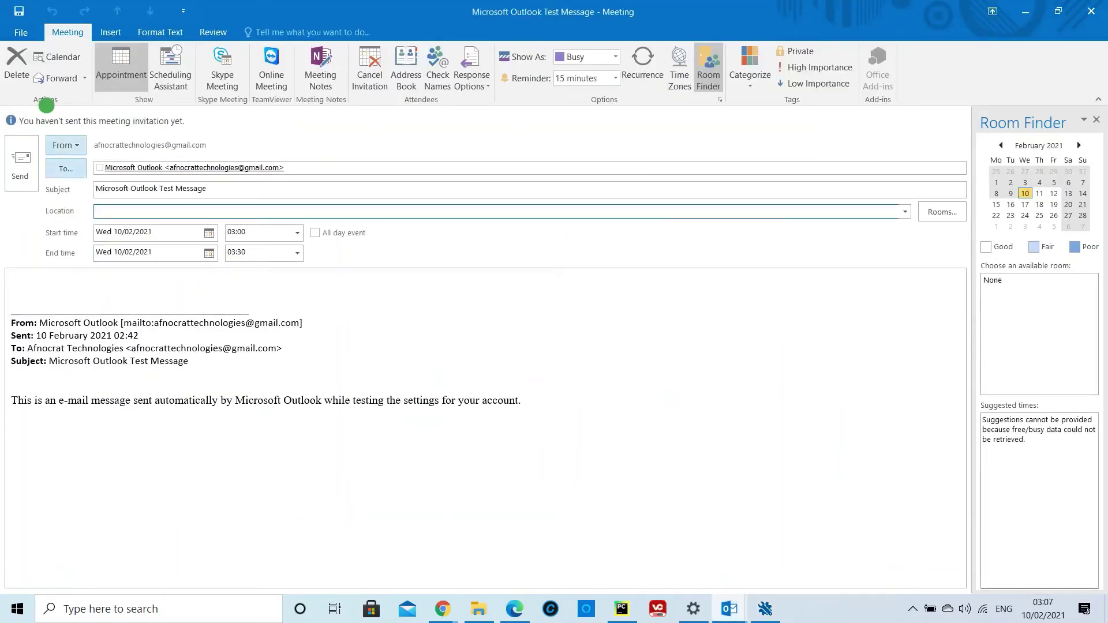
click(21, 32)
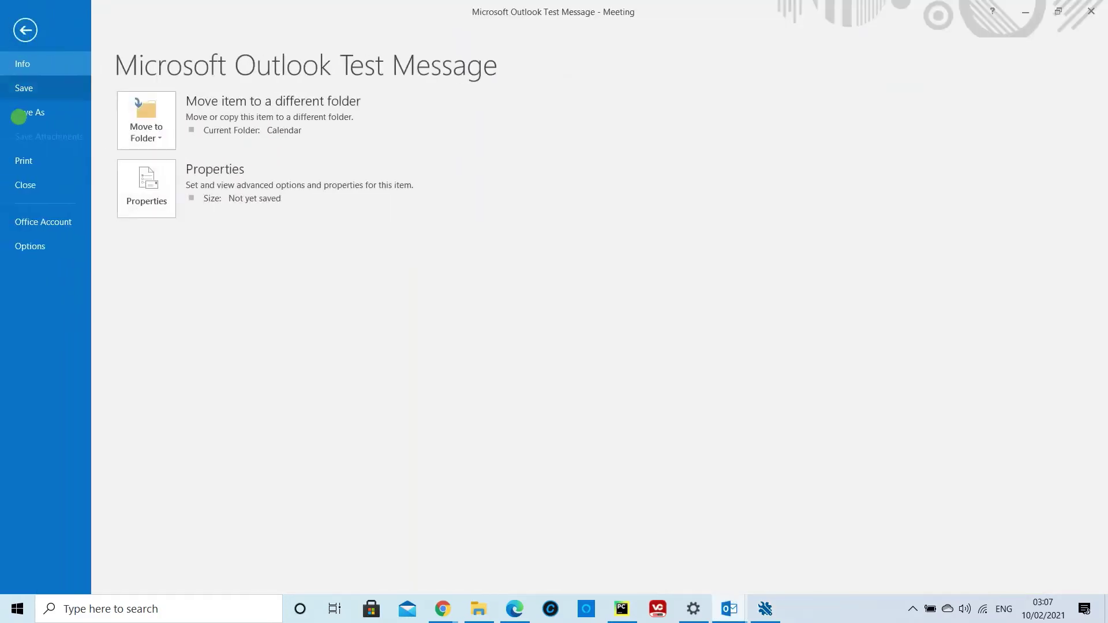
click(29, 246)
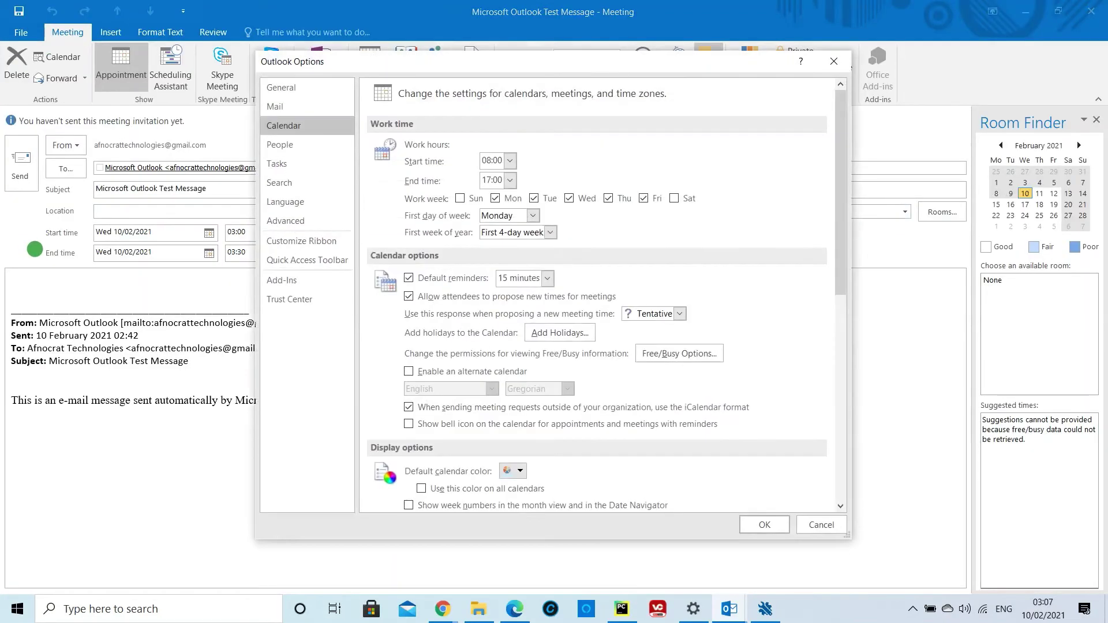
click(292, 281)
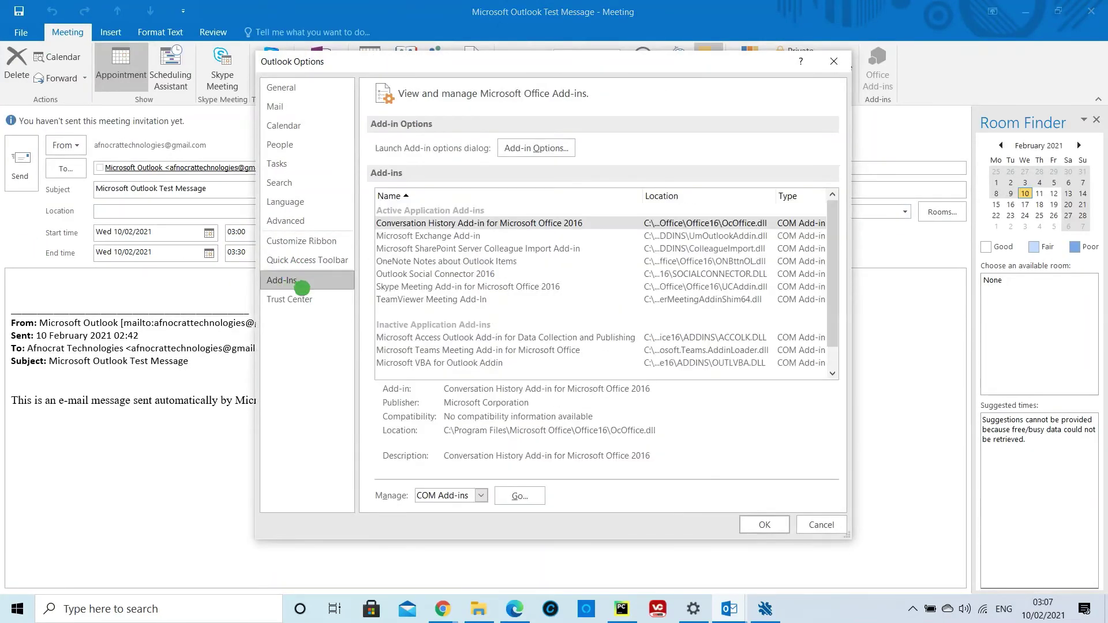
scroll(483, 259, down, 1)
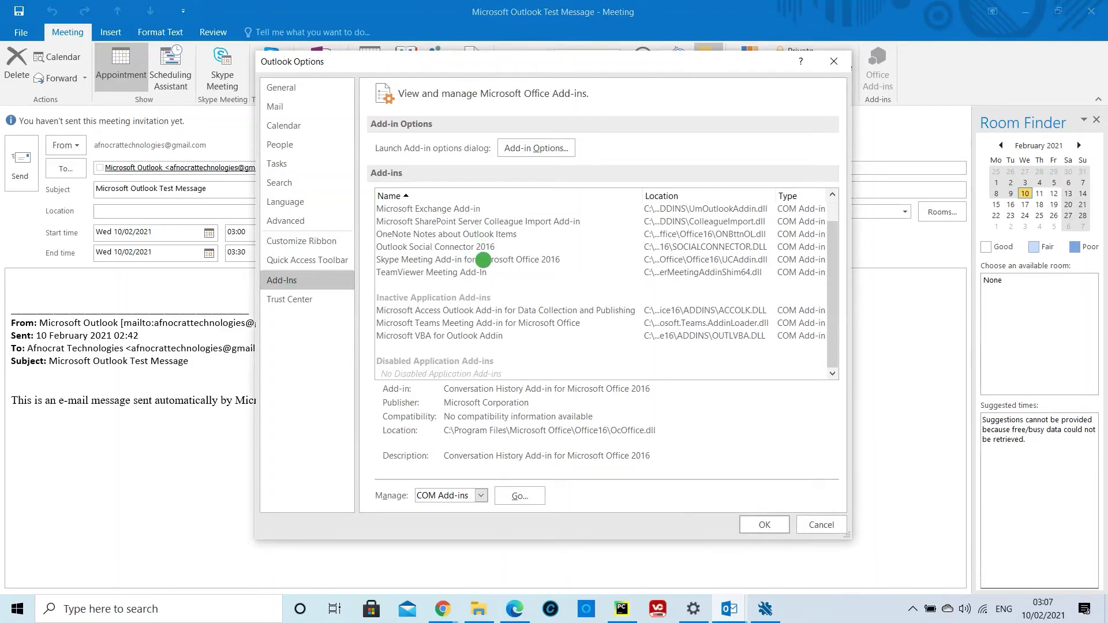
scroll(469, 277, up, 1)
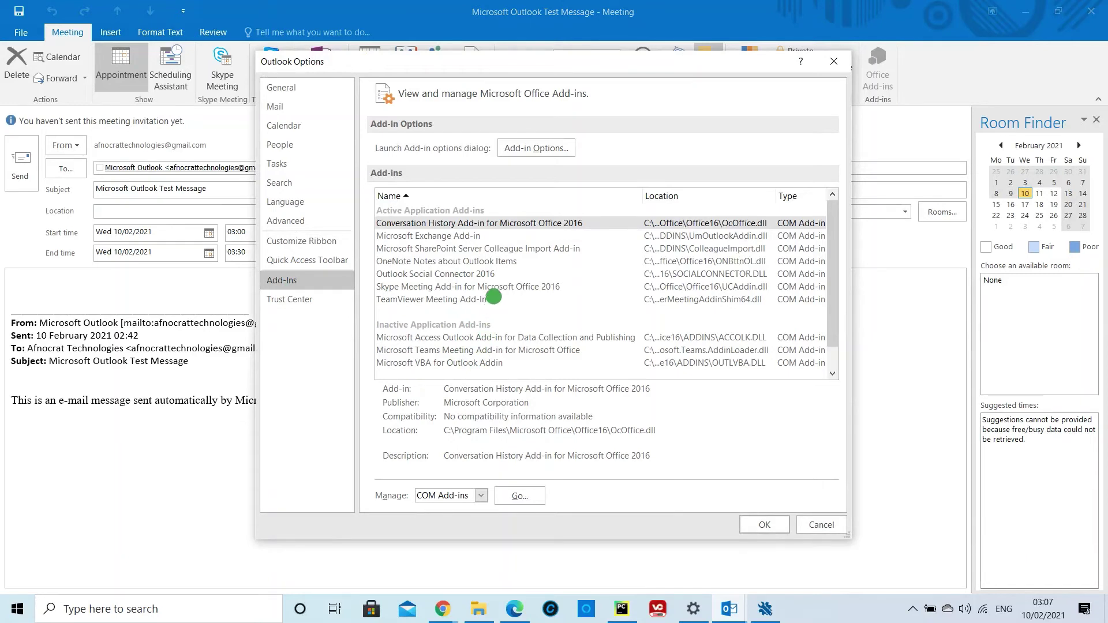
scroll(495, 291, down, 1)
scroll(507, 301, up, 1)
click(834, 60)
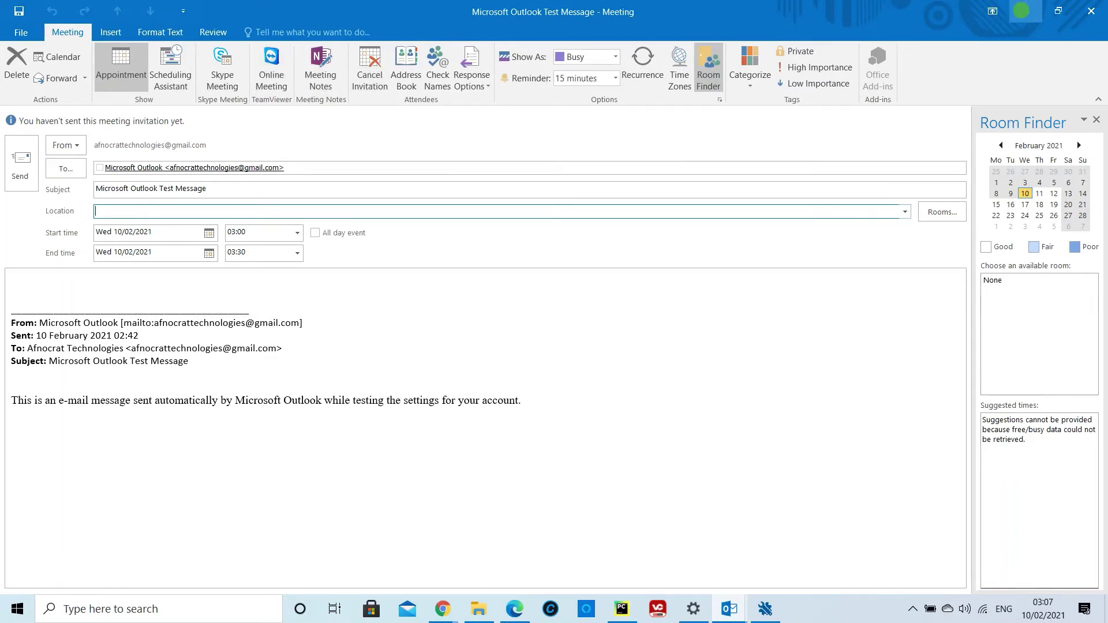
Step: In SaRA, confirm this is the affected machine and perform the automatic Outlook configuration fix
mouse_move(513, 615)
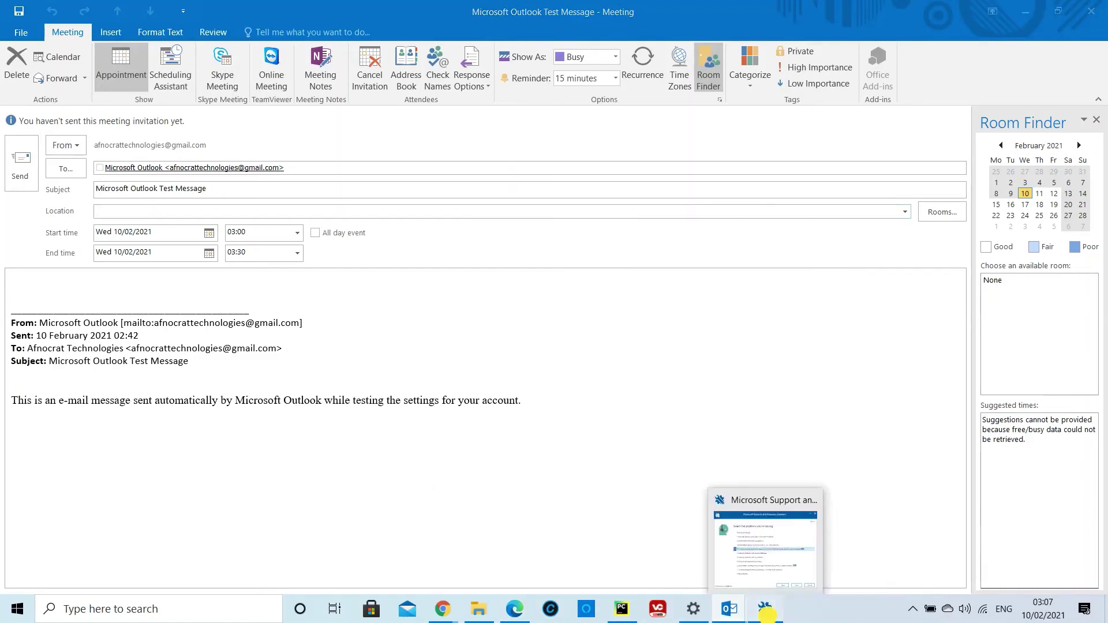
click(767, 615)
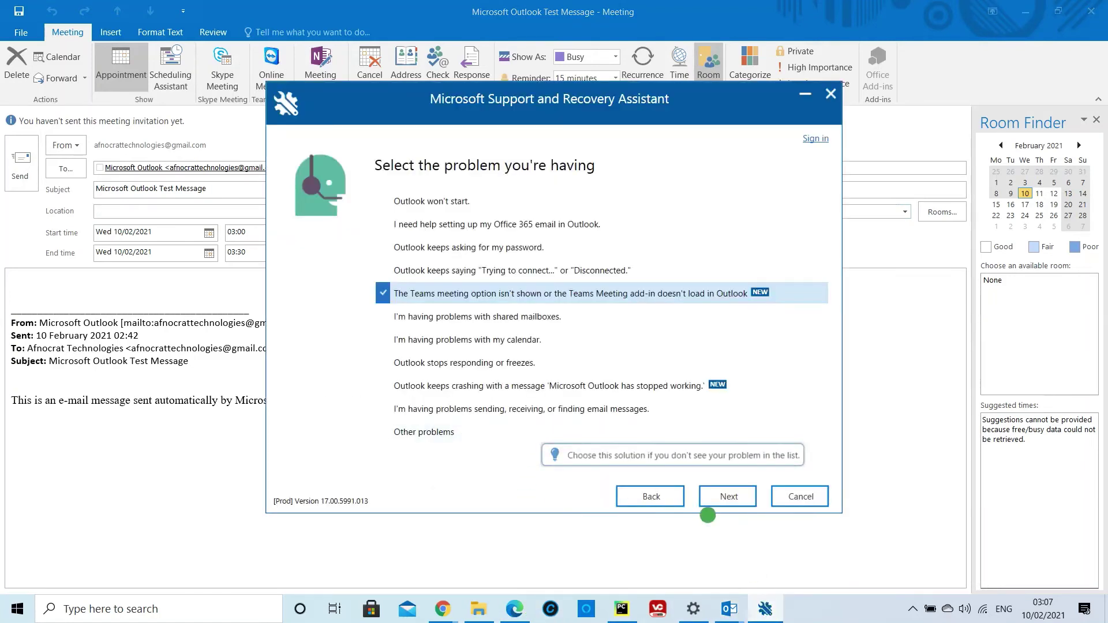
click(729, 498)
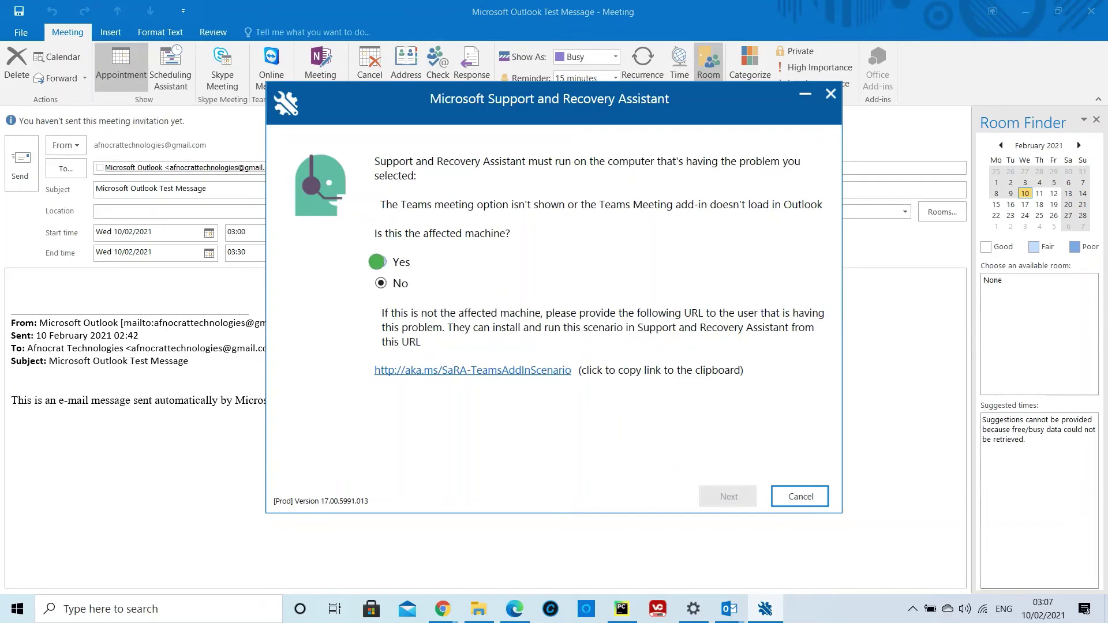
click(377, 262)
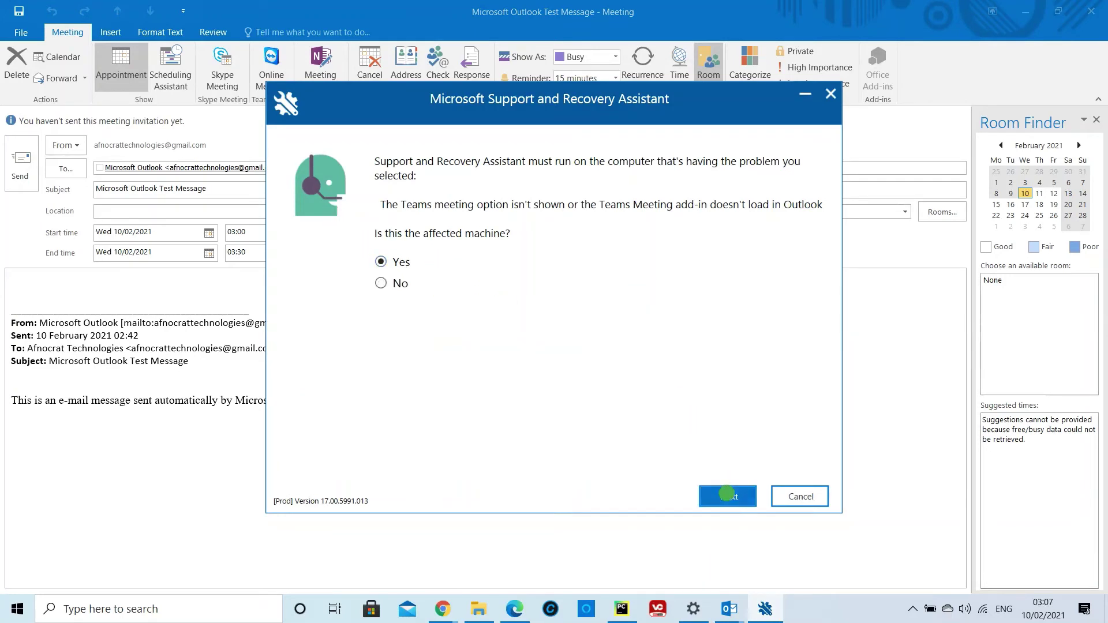
click(727, 494)
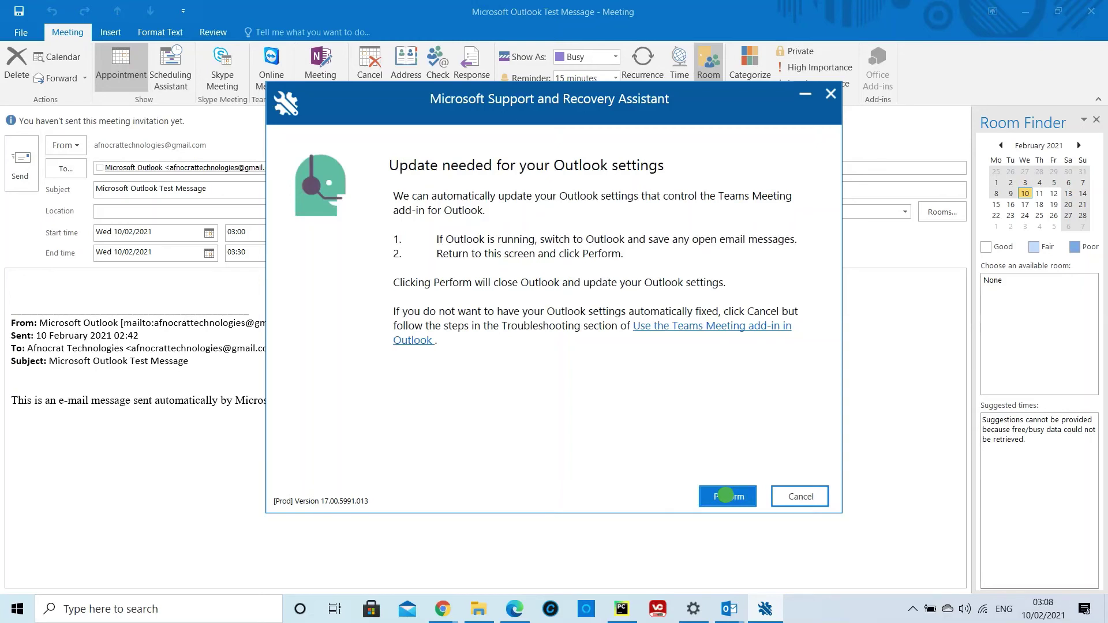
click(726, 496)
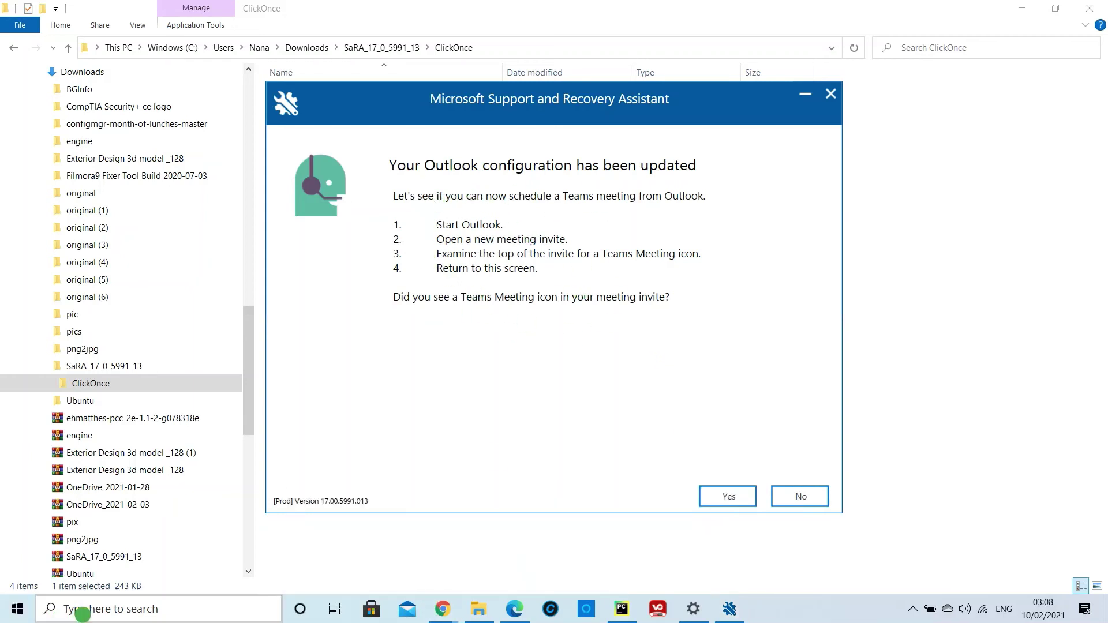
Step: Relaunch Outlook 2016 and open the second account's Inbox containing the Test Message
click(80, 611)
text(ou)
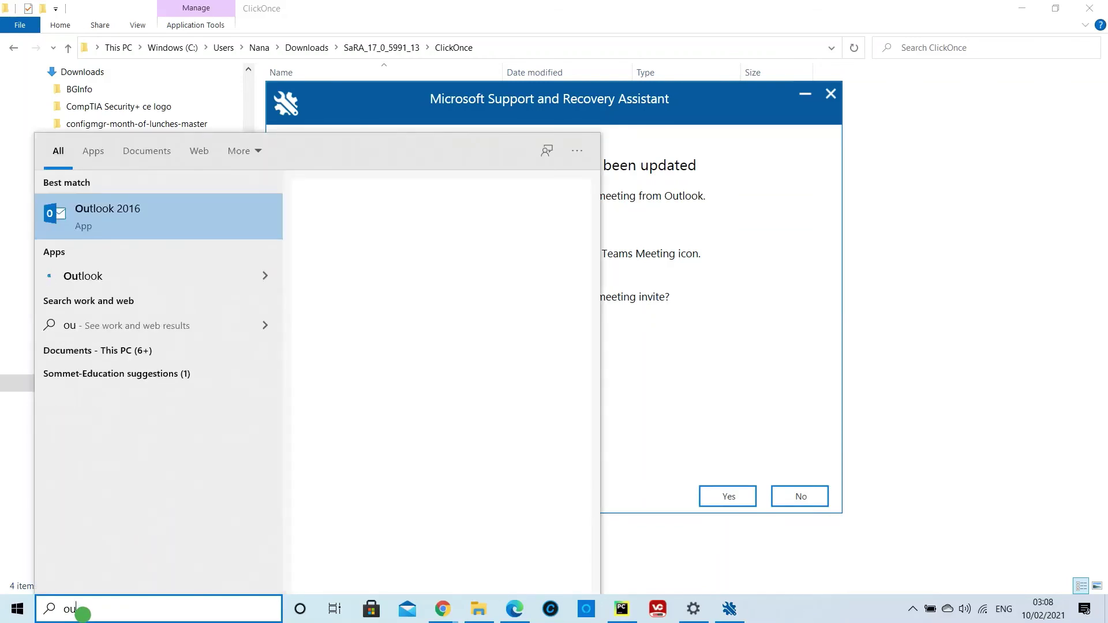
click(183, 215)
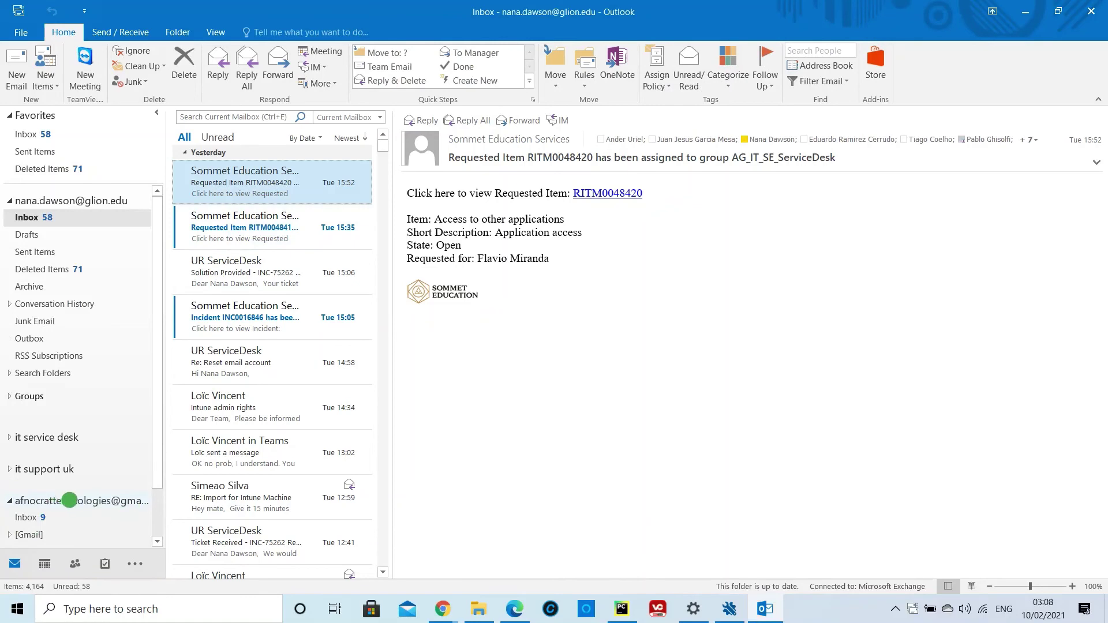
click(71, 500)
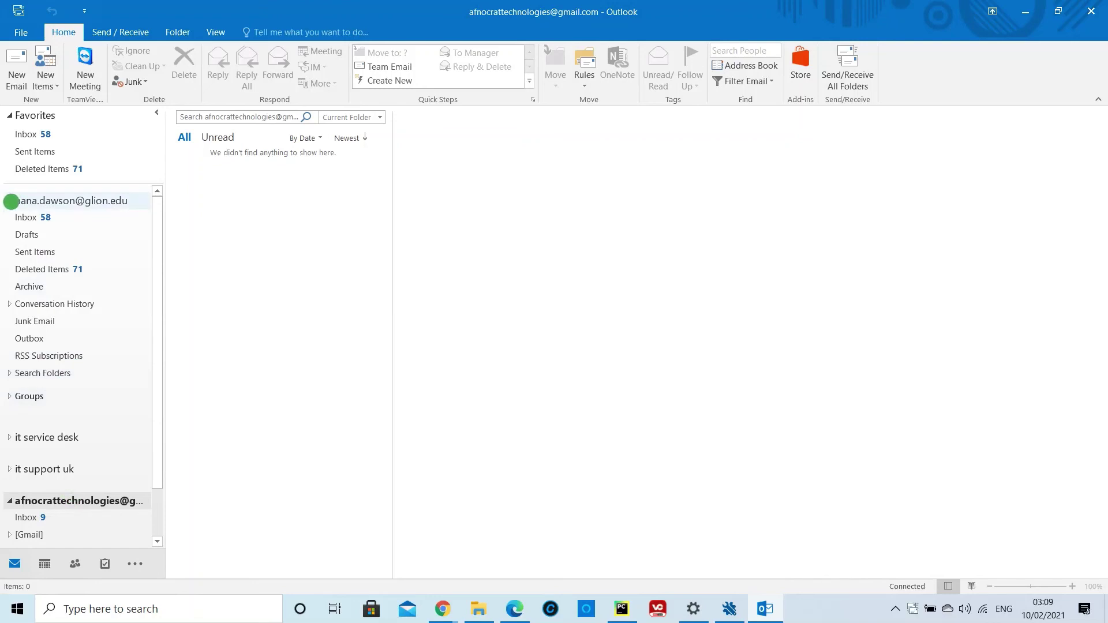
click(11, 201)
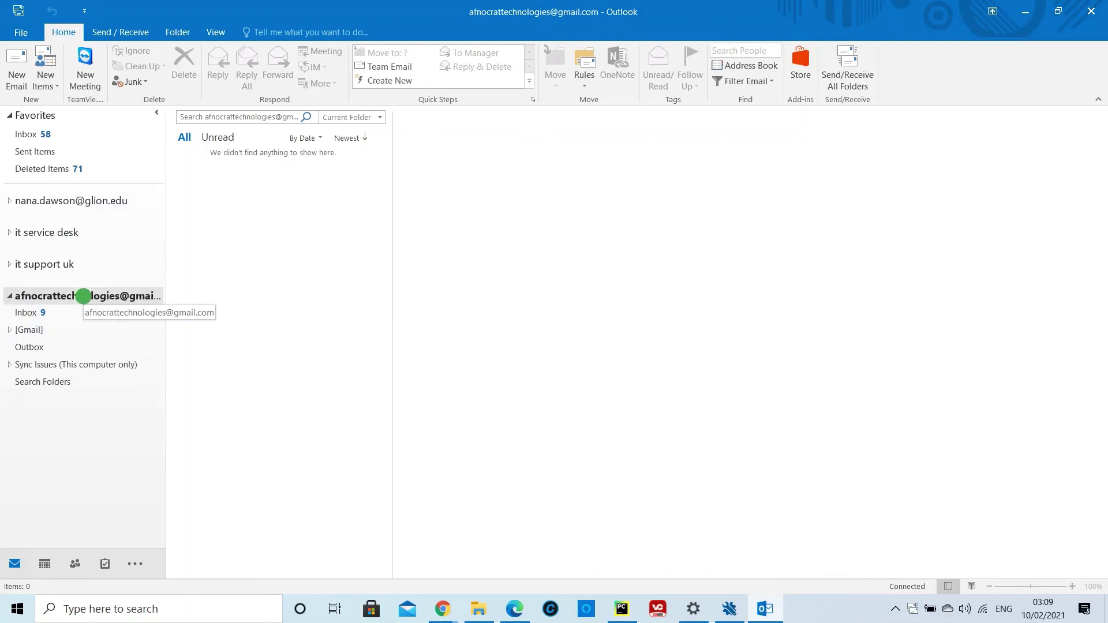
click(83, 296)
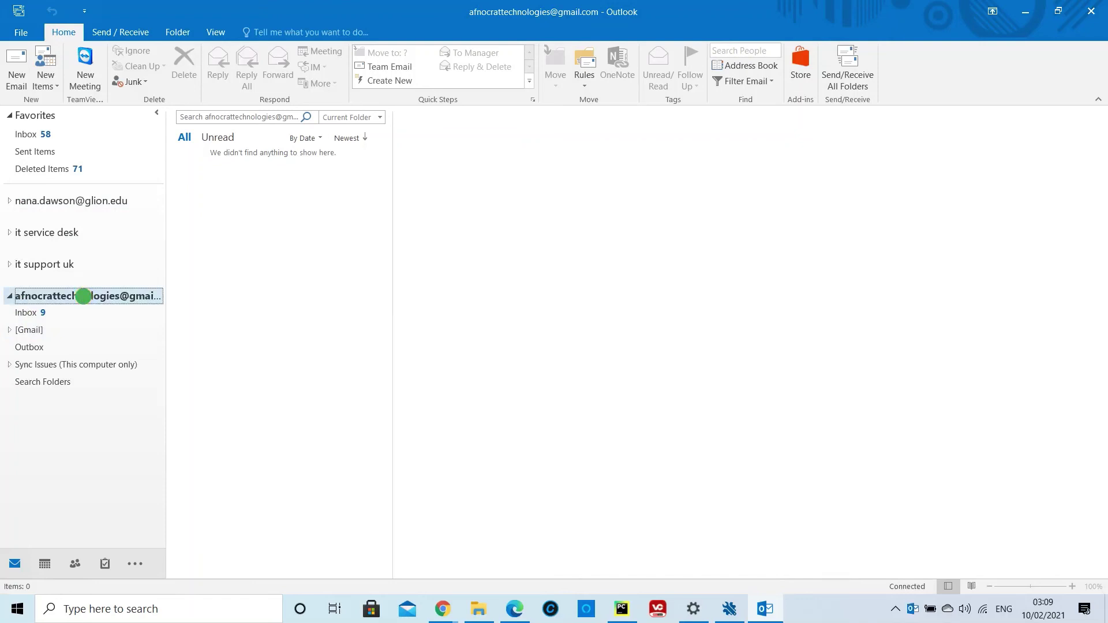
click(41, 311)
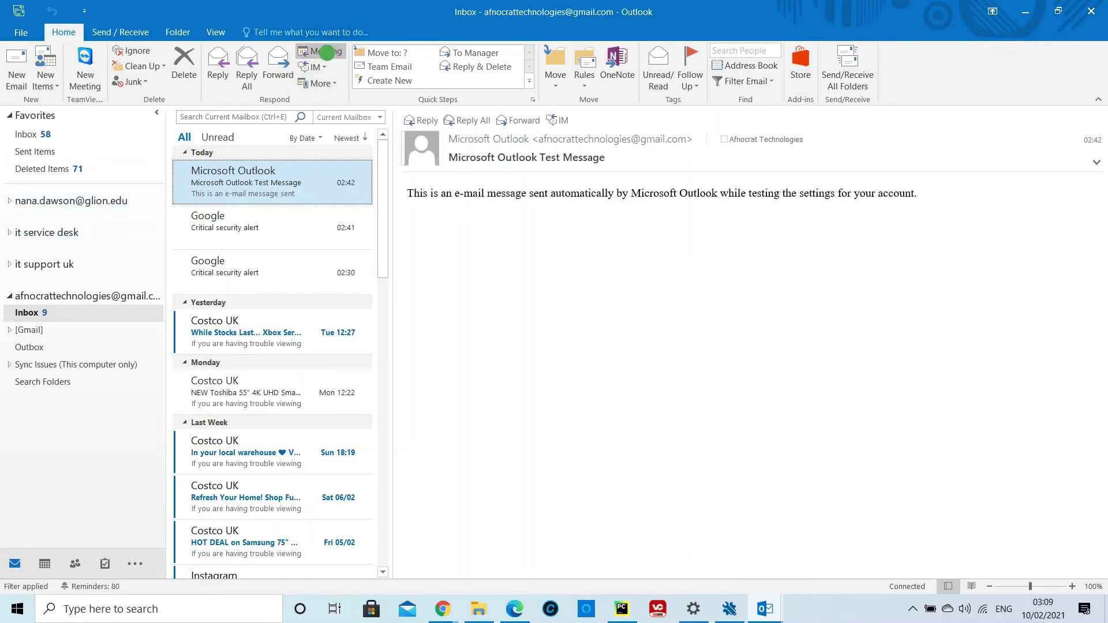
Step: Reply to the Test Message with a maximized meeting invite and add a Teams Meeting link
click(324, 52)
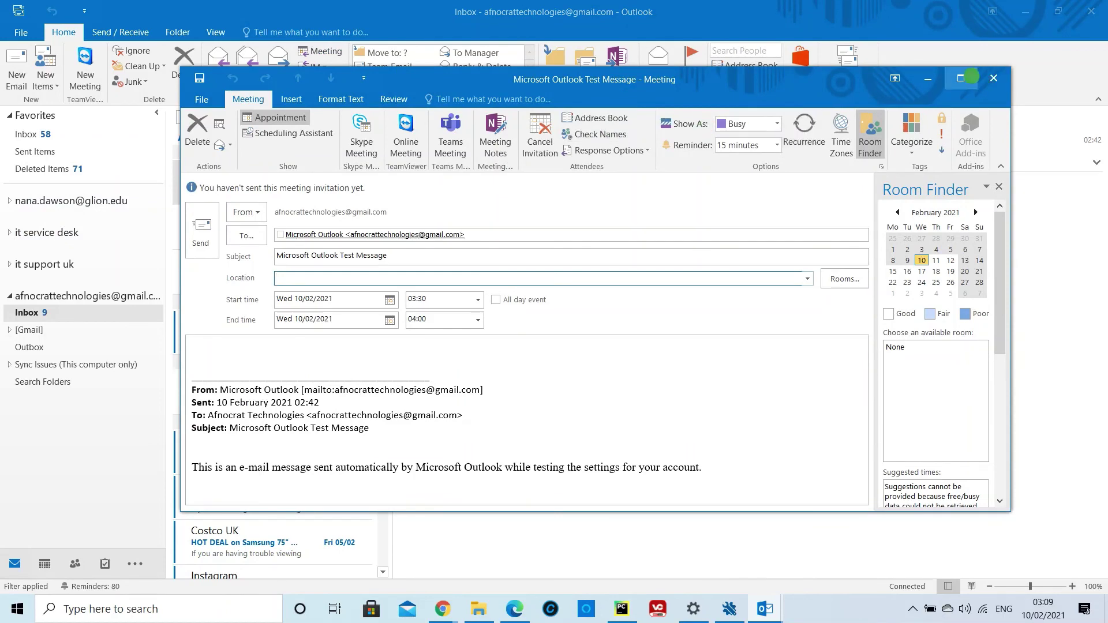
click(961, 77)
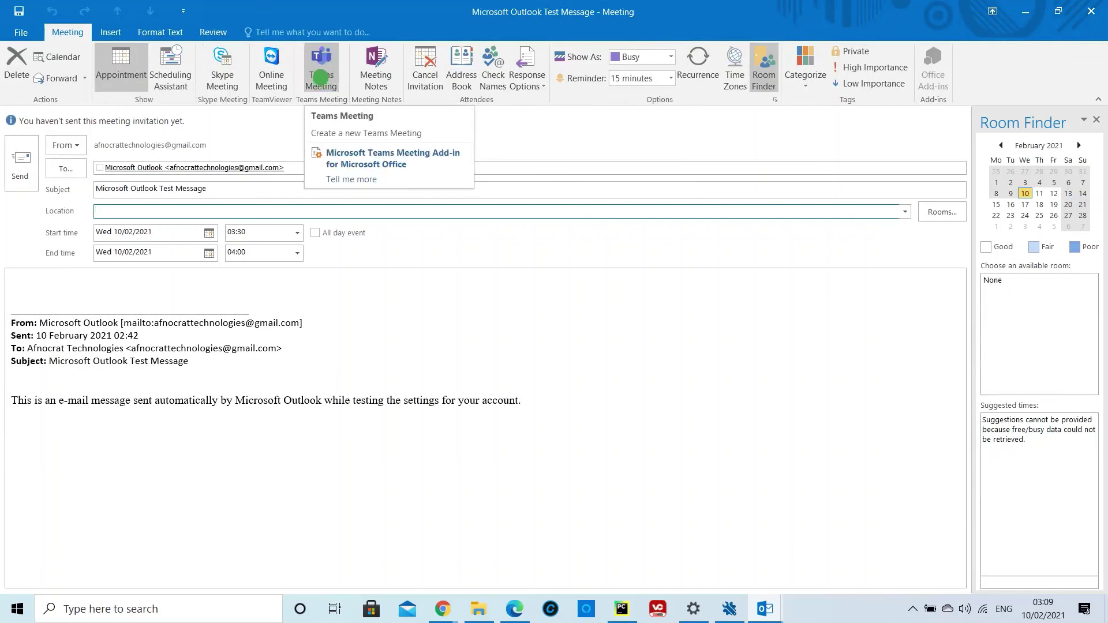
click(321, 77)
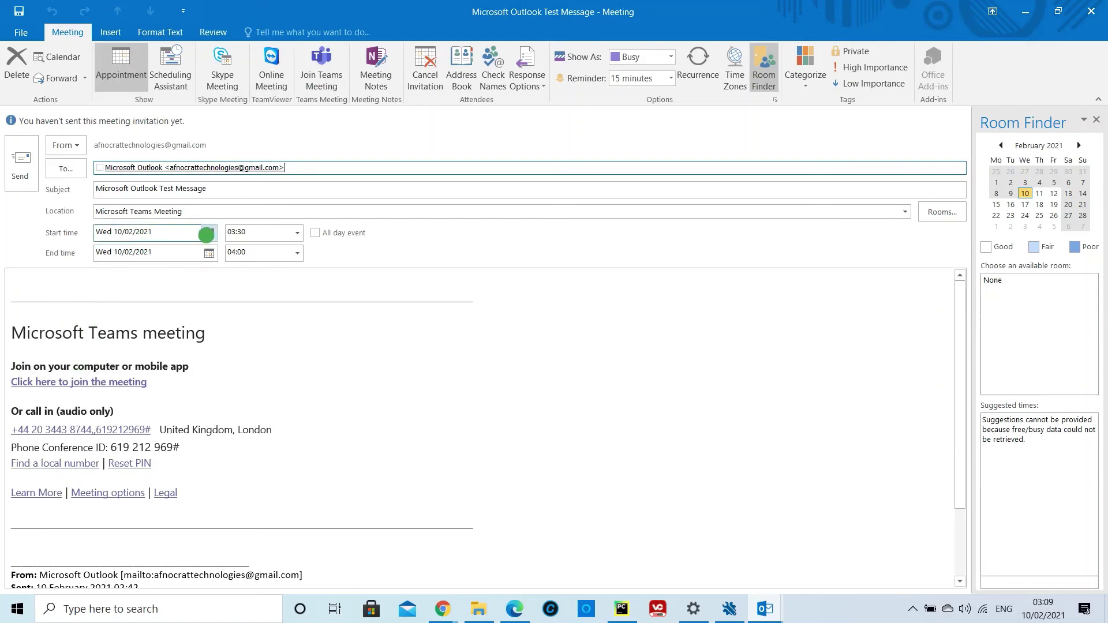
click(210, 233)
click(213, 233)
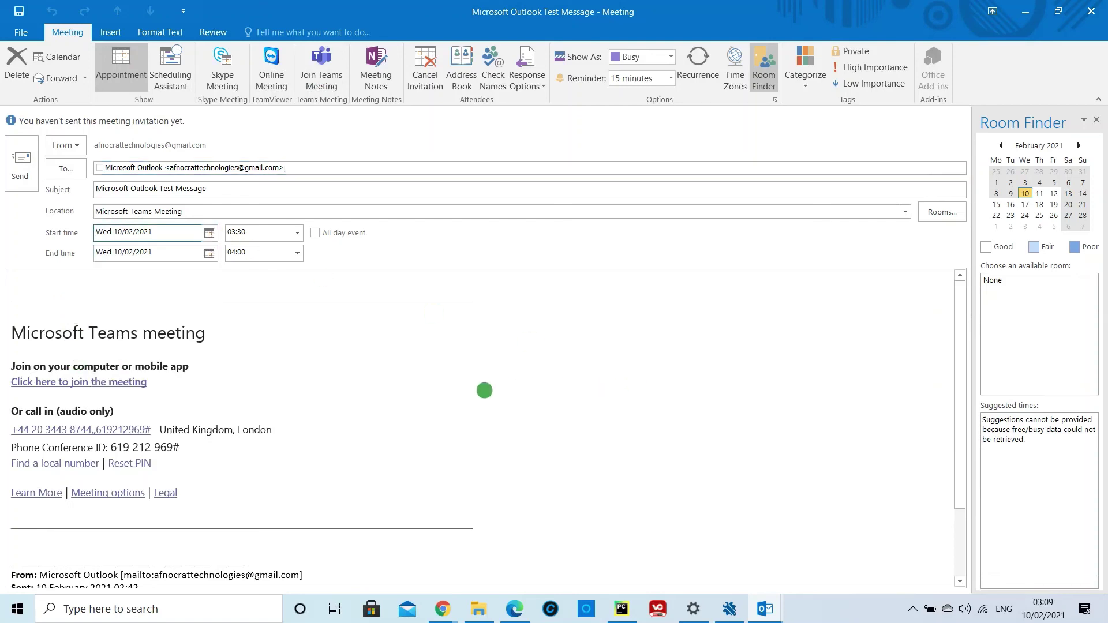